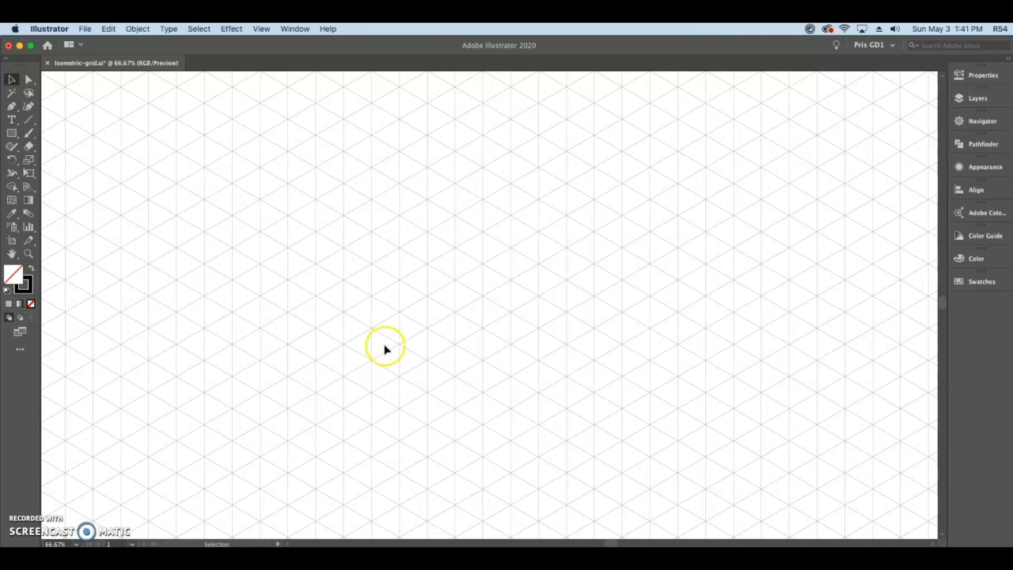
click(973, 75)
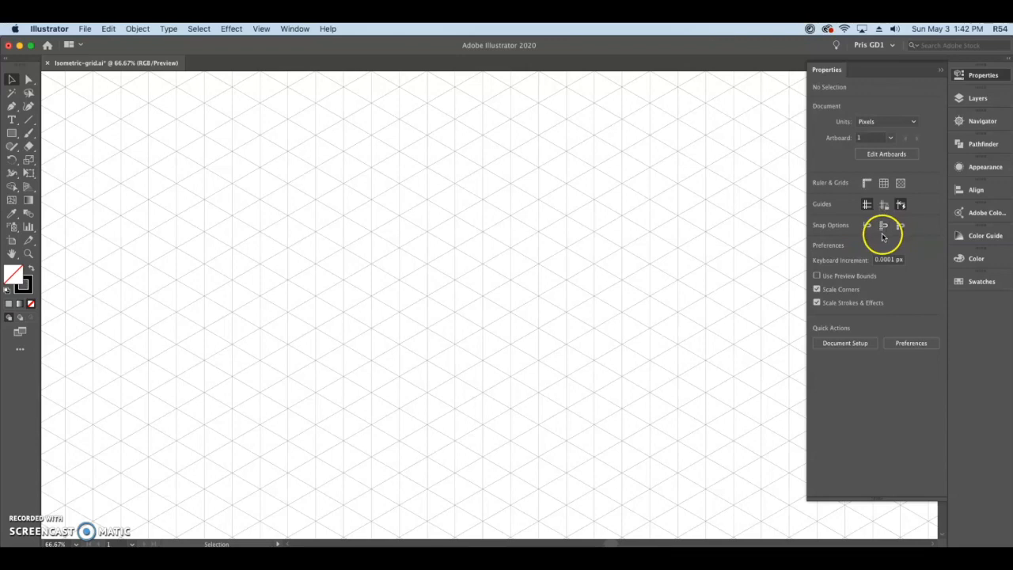
click(958, 75)
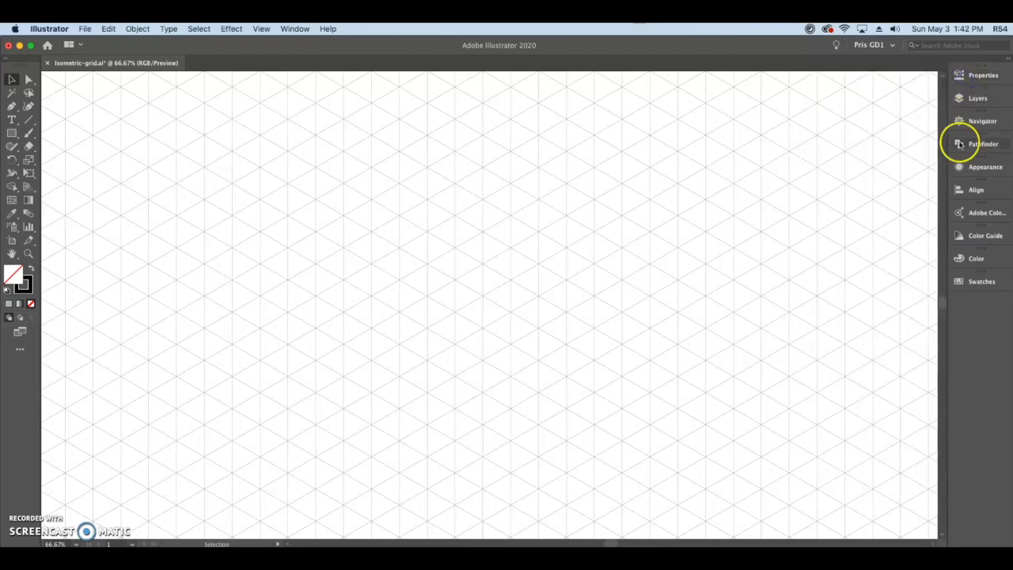
Draw the cube's left face with the Pen tool as a closed parallelogram on the isometric grid, one grid unit (about 60 px) per side.
key(p)
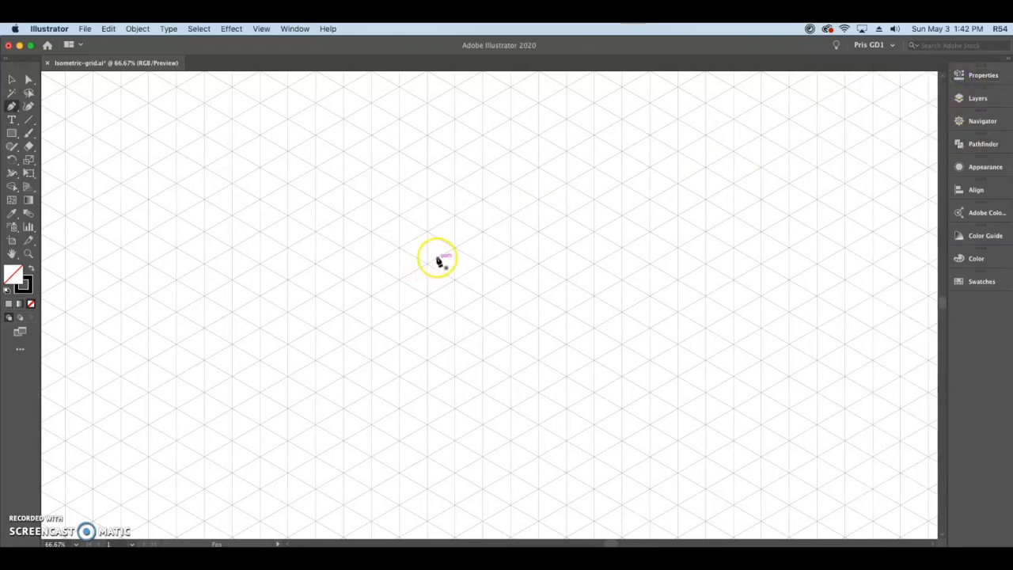
scroll(437, 258, up, 4)
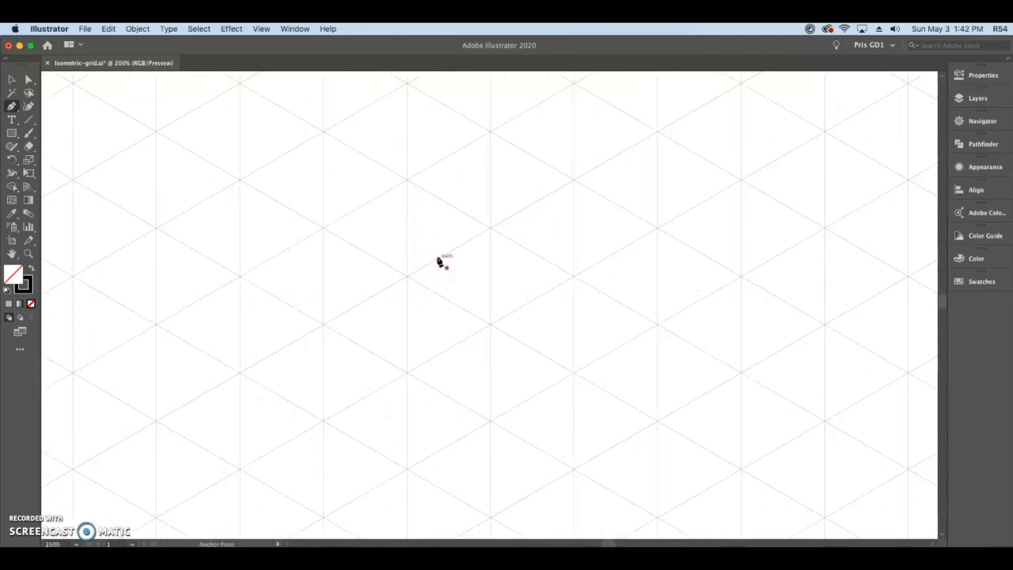
drag(499, 297, 423, 241)
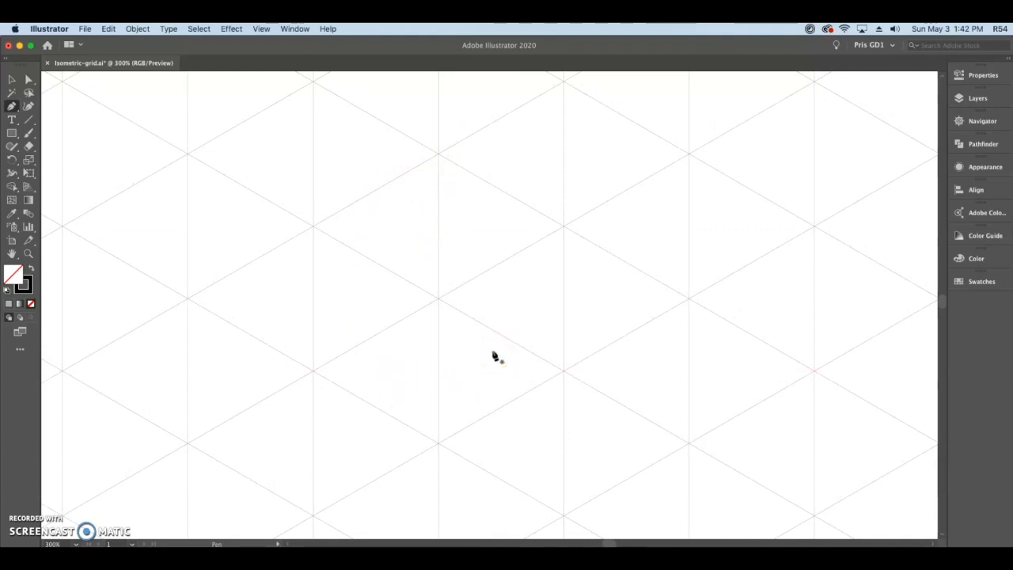
click(313, 227)
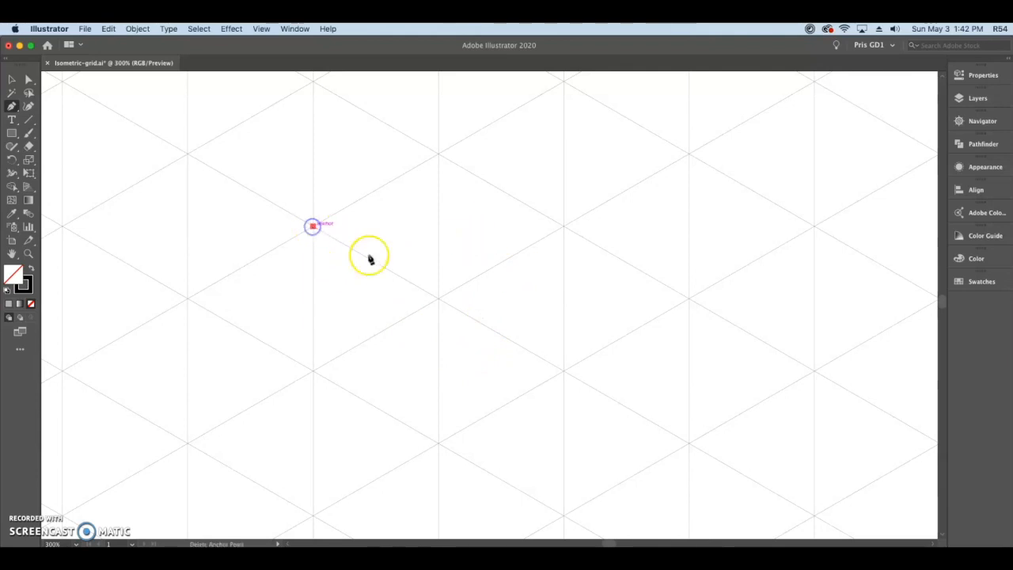
click(438, 299)
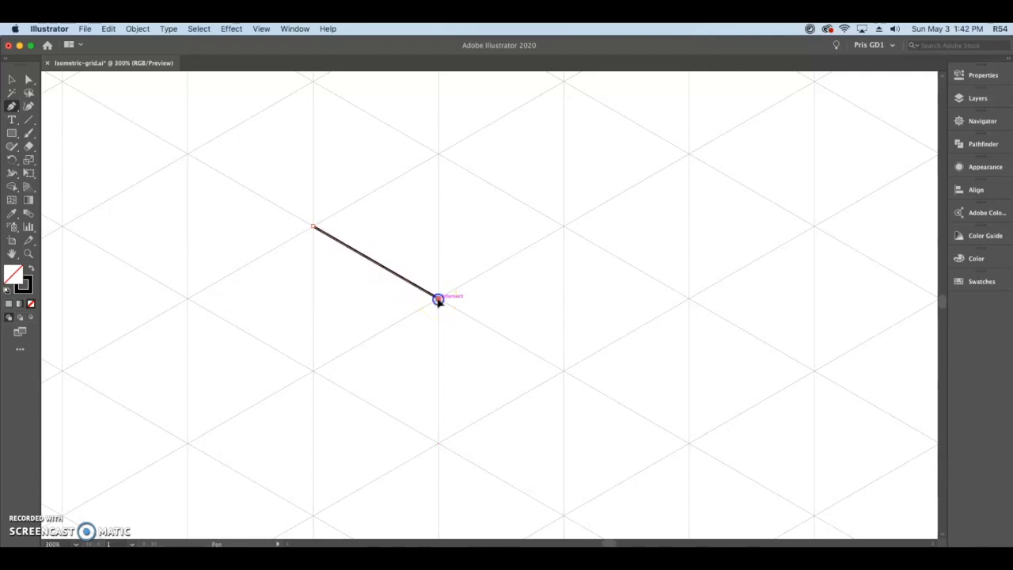
click(439, 443)
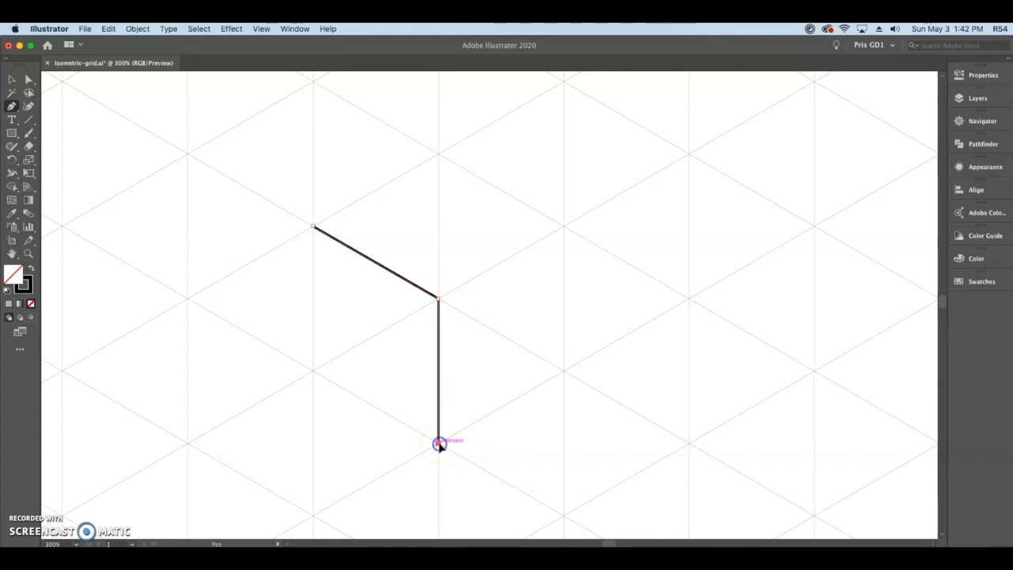
click(313, 371)
click(314, 228)
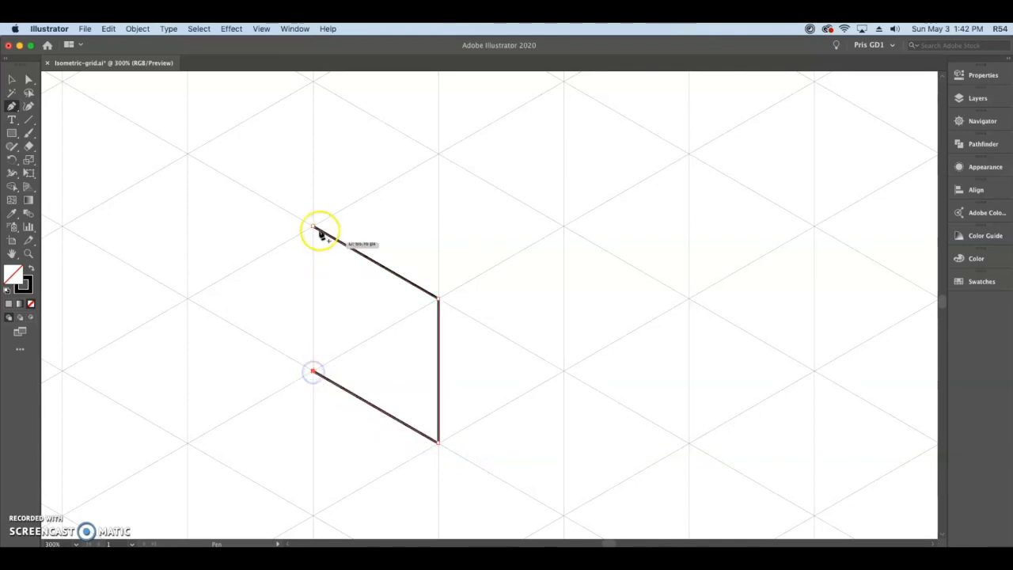
click(314, 228)
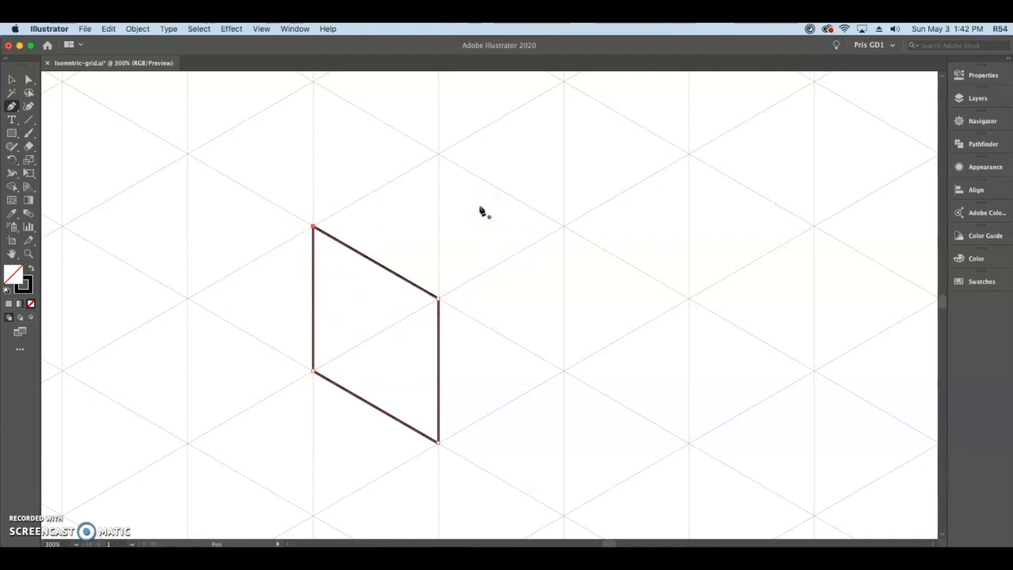
Draw the cube's top face as a closed rhombus on the grid intersections, sharing the left face's upper edge.
click(438, 154)
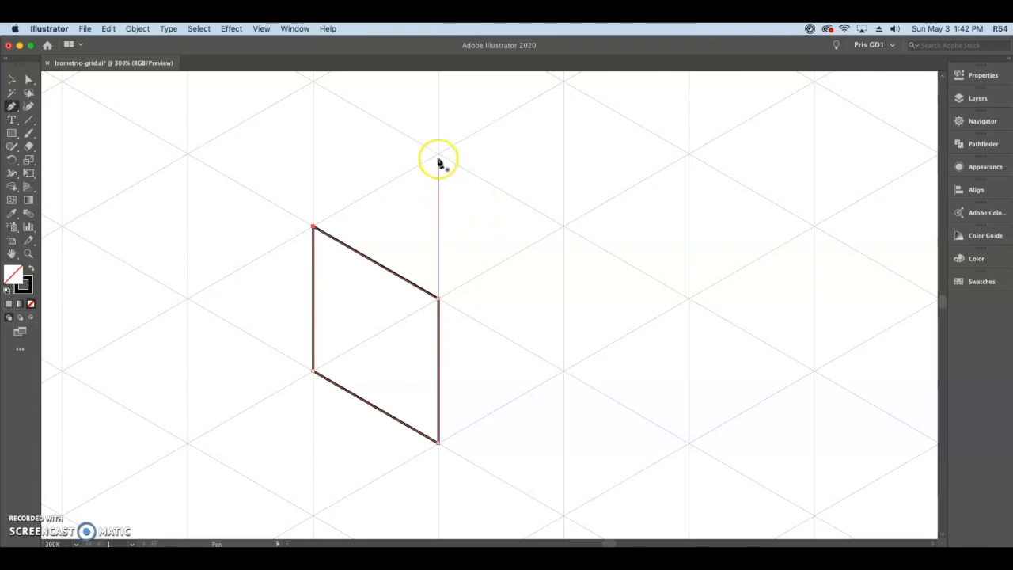
click(314, 228)
click(439, 298)
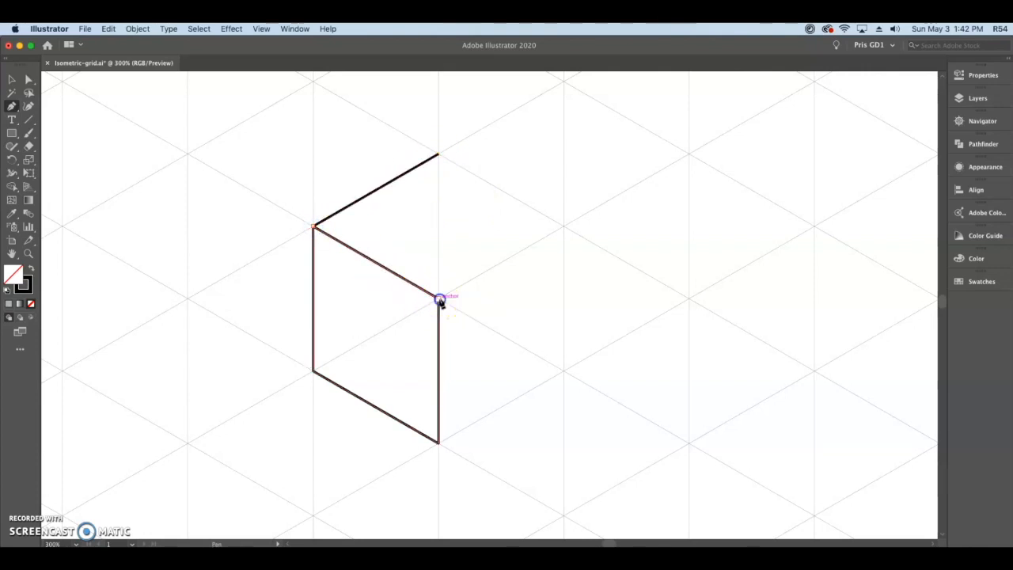
click(564, 228)
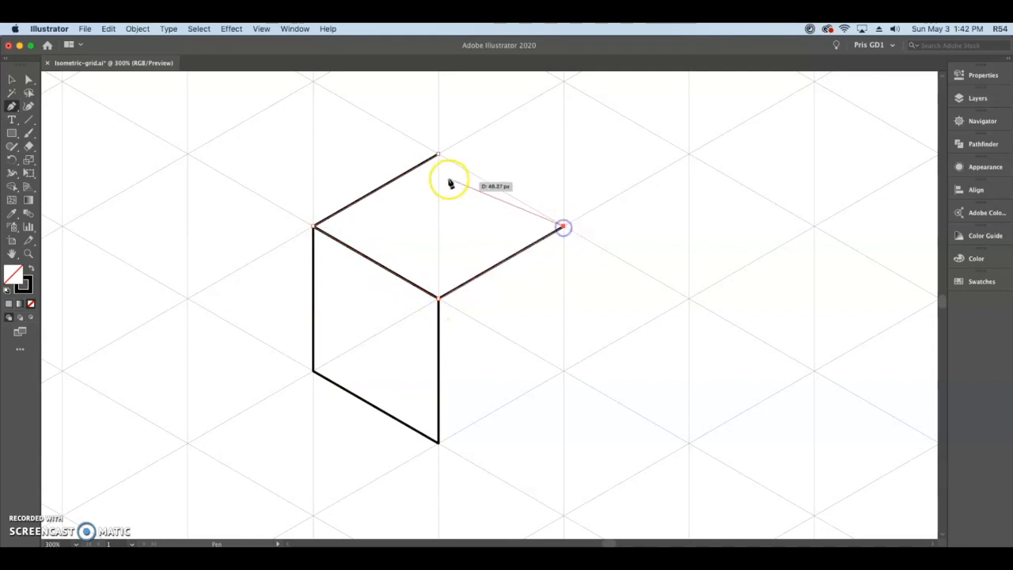
click(437, 153)
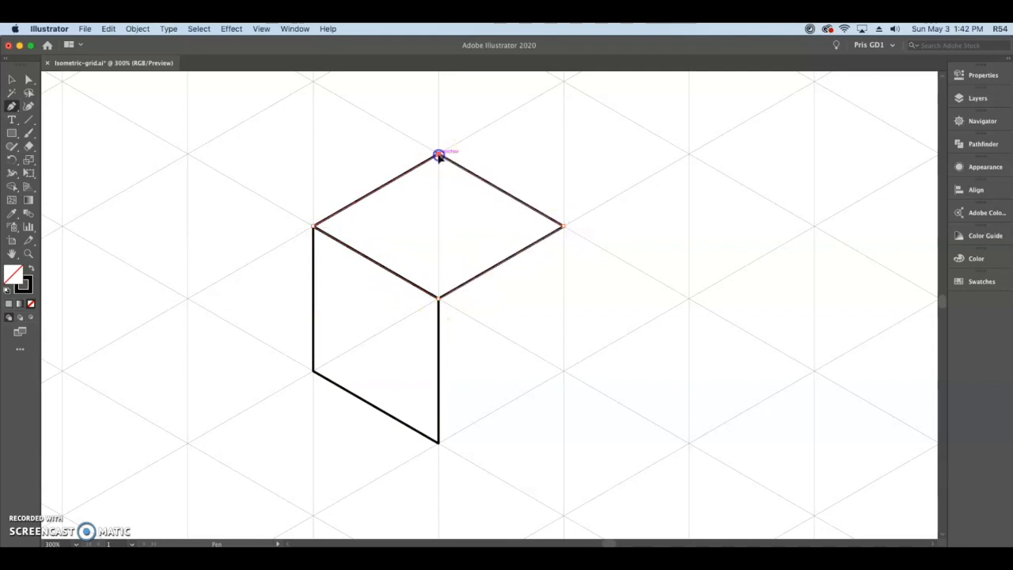
Draw the cube's right face as a closed parallelogram sharing edges with the left and top faces, and deselect it.
click(562, 370)
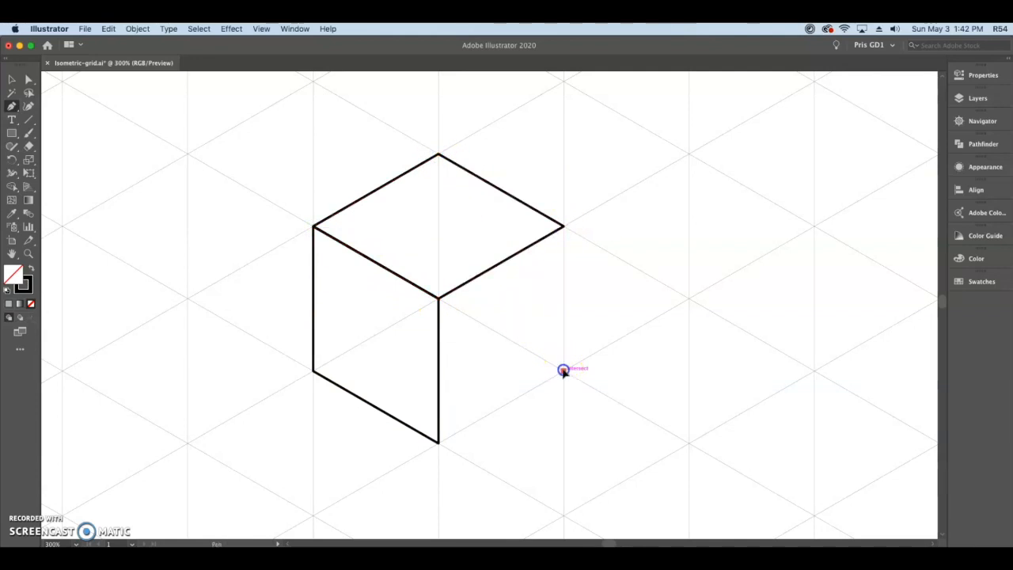
click(439, 443)
click(438, 299)
click(563, 227)
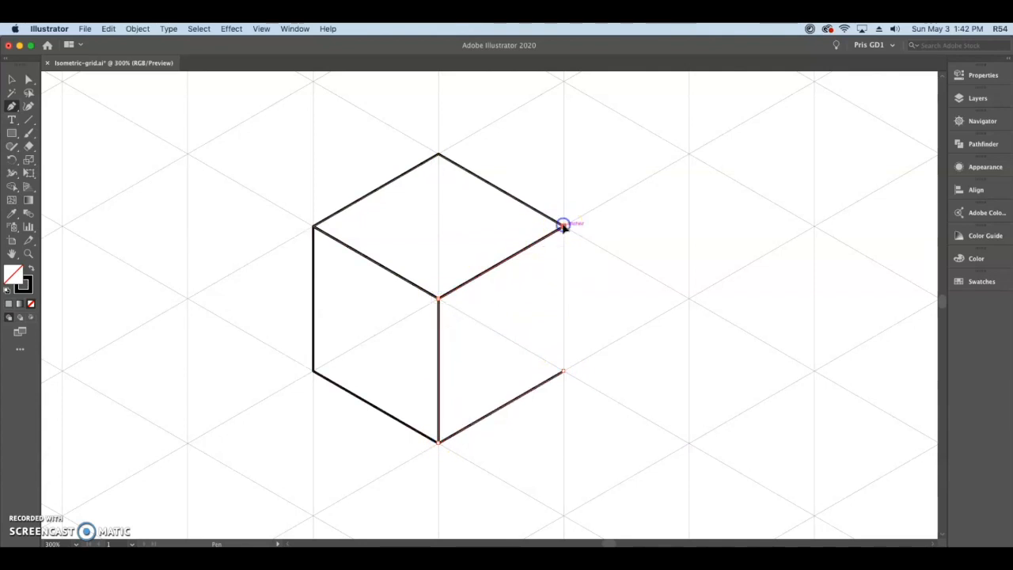
click(563, 370)
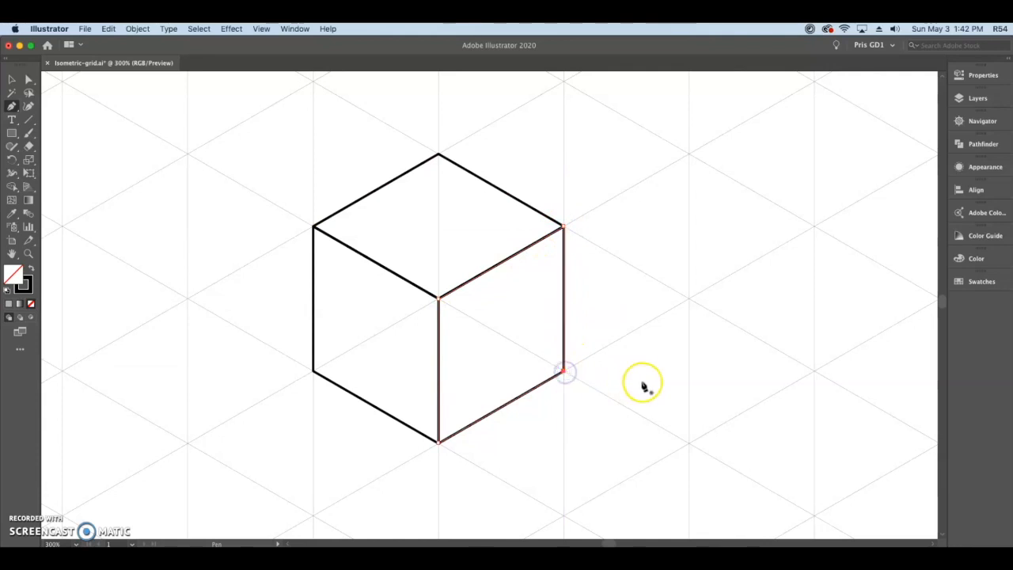
click(12, 79)
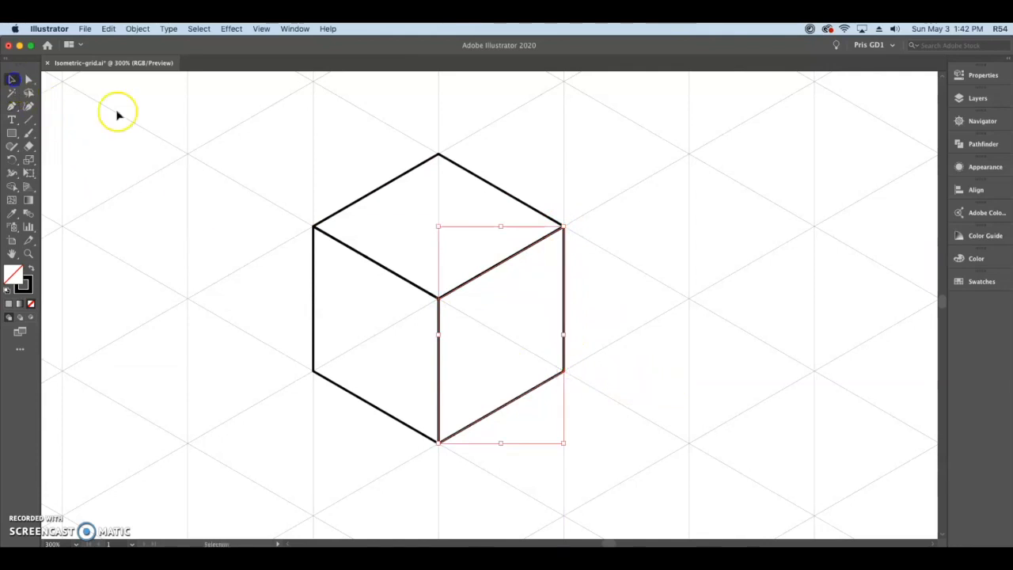
click(622, 238)
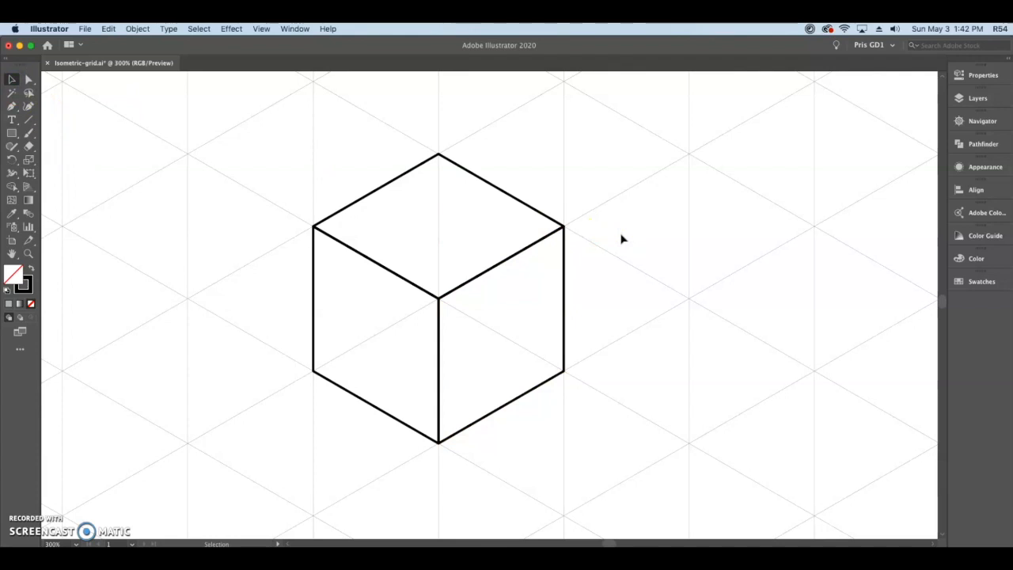
Fill the cube's left face with a dark gray swatch.
drag(621, 239, 480, 245)
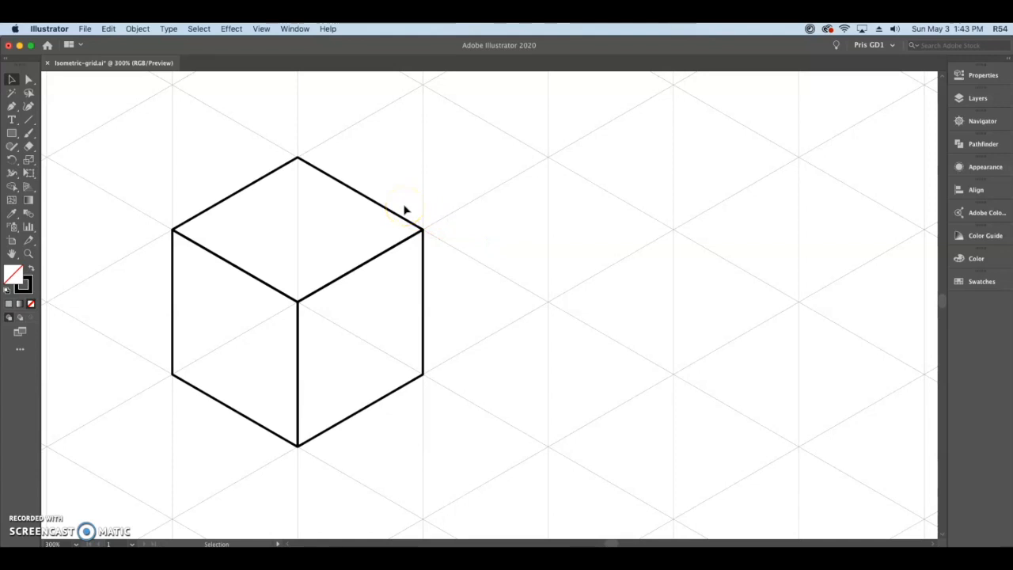
click(960, 76)
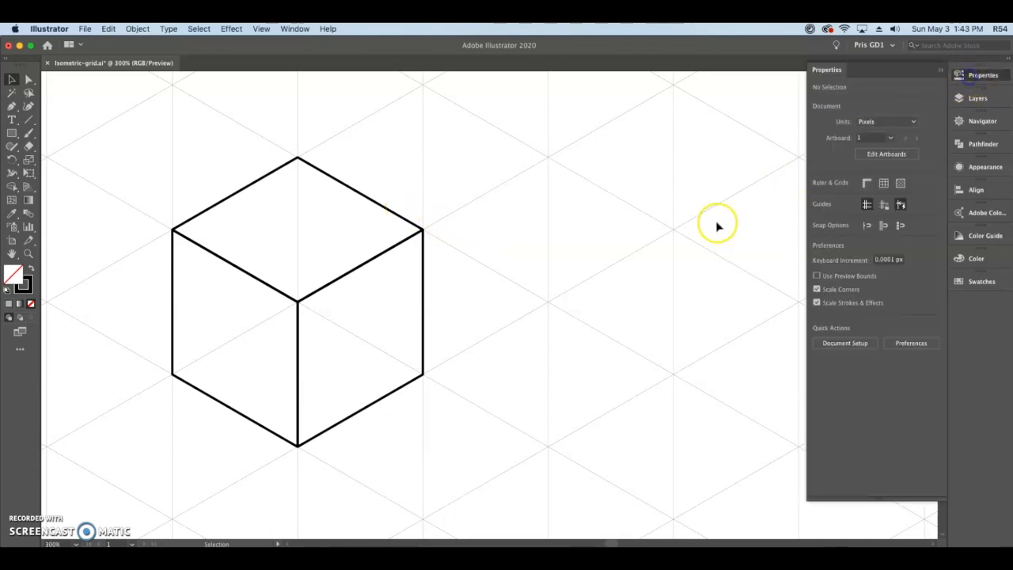
drag(169, 300, 194, 315)
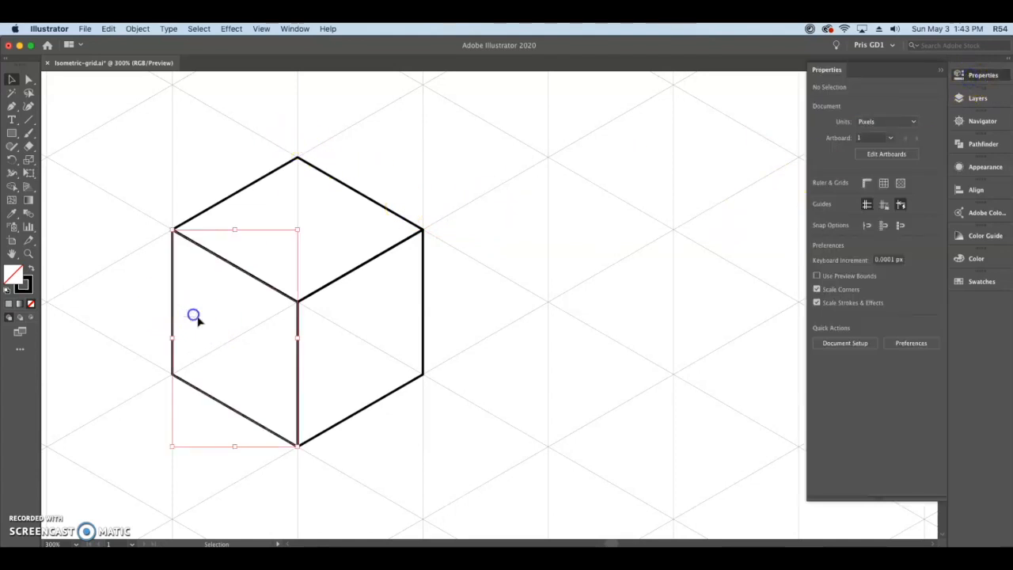
click(818, 192)
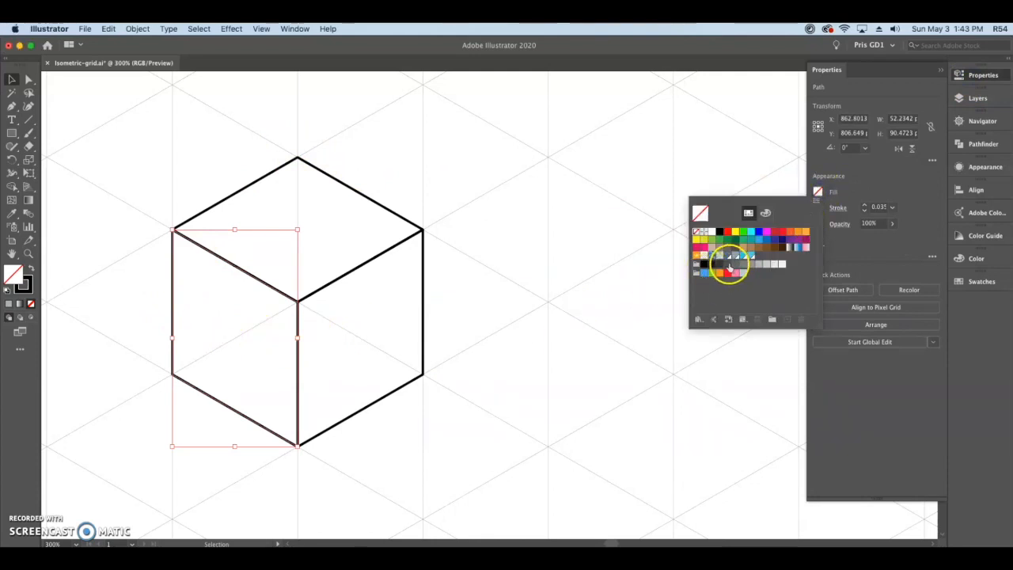
click(728, 267)
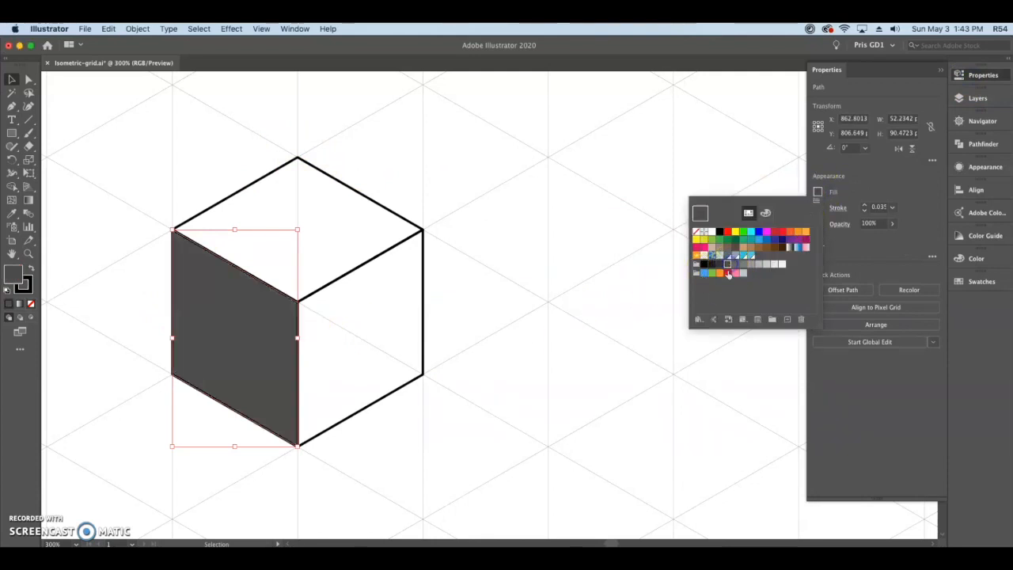
click(261, 144)
Fill the cube's top face with a medium gray swatch and deselect it.
click(340, 178)
click(817, 193)
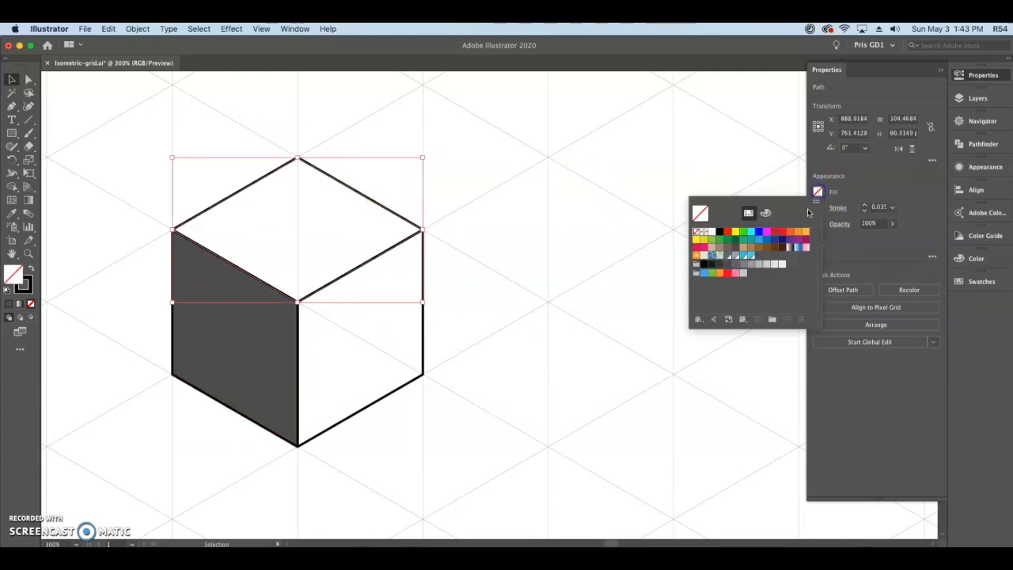
click(744, 265)
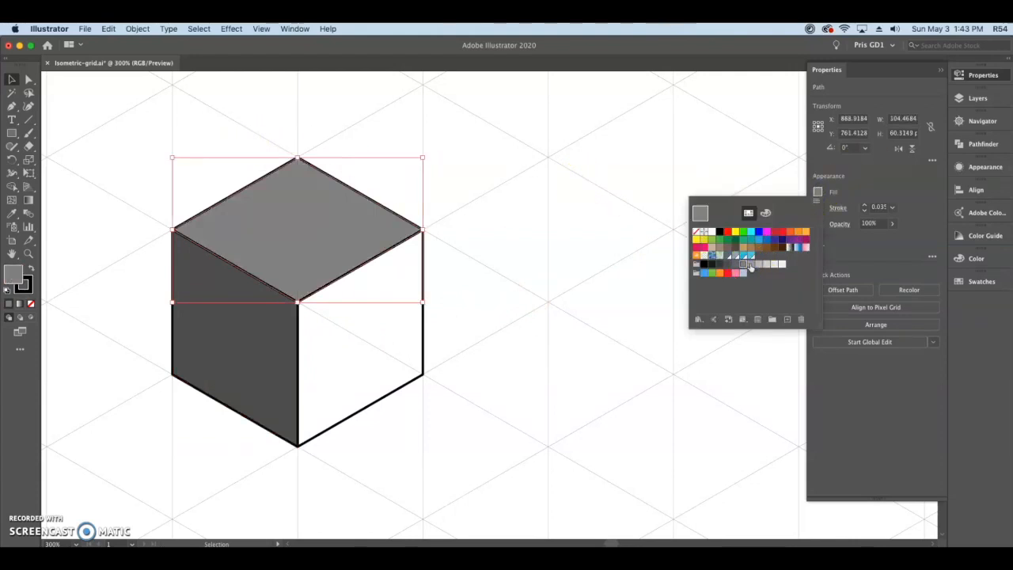
click(750, 266)
click(569, 330)
click(475, 405)
Fill the cube's right face with a very light gray swatch and deselect it.
drag(478, 433, 397, 340)
click(817, 193)
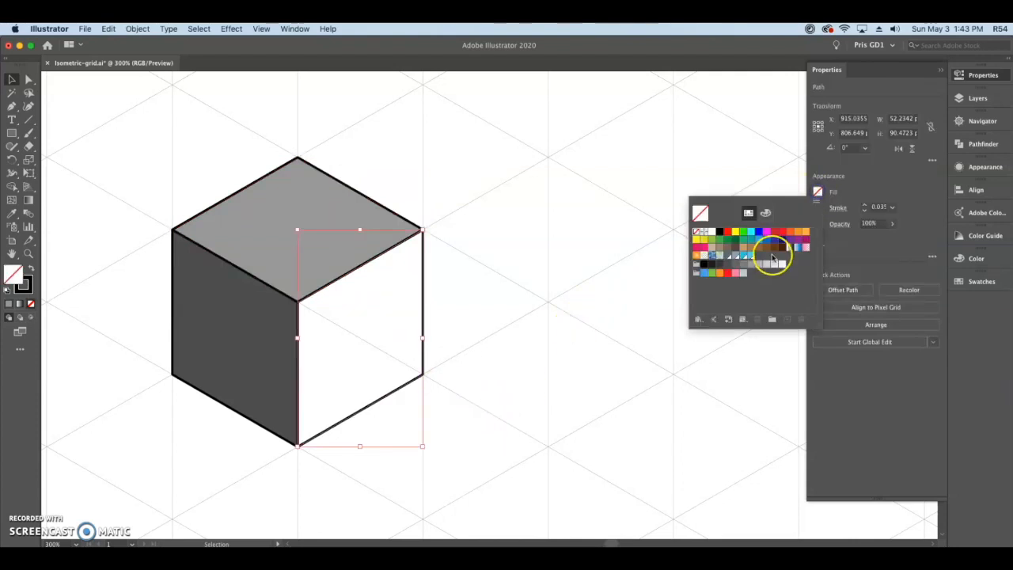
click(774, 264)
click(598, 241)
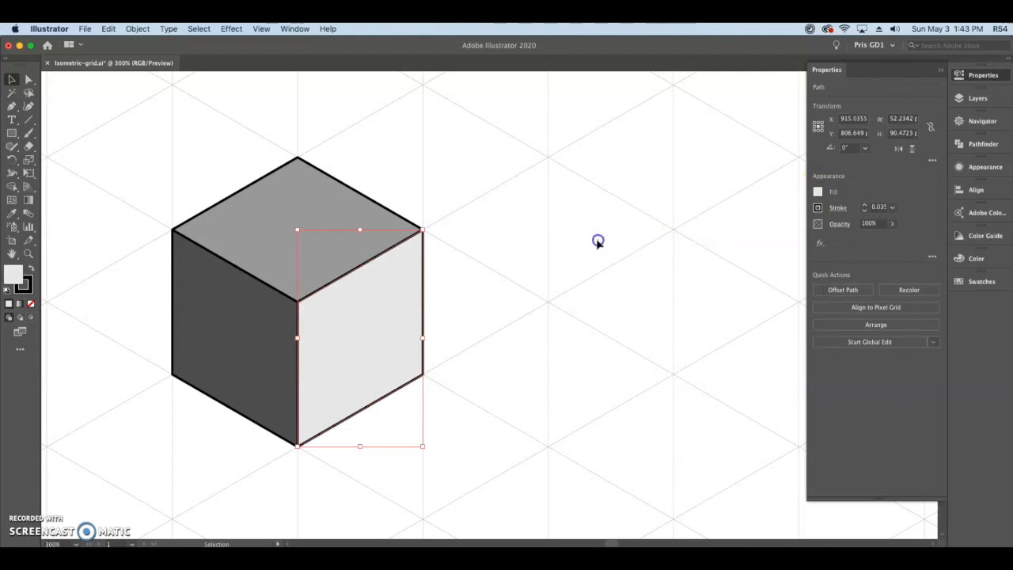
click(597, 241)
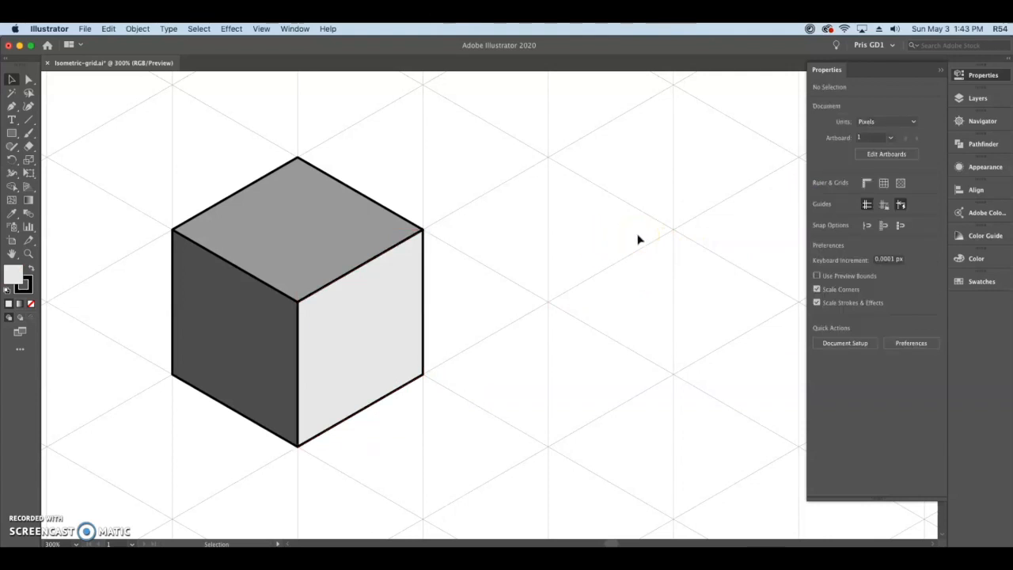
Set the stroke corners of all three cube faces to Round Join to remove the spikes at the corners.
scroll(639, 238, down, 2)
drag(636, 276, 478, 217)
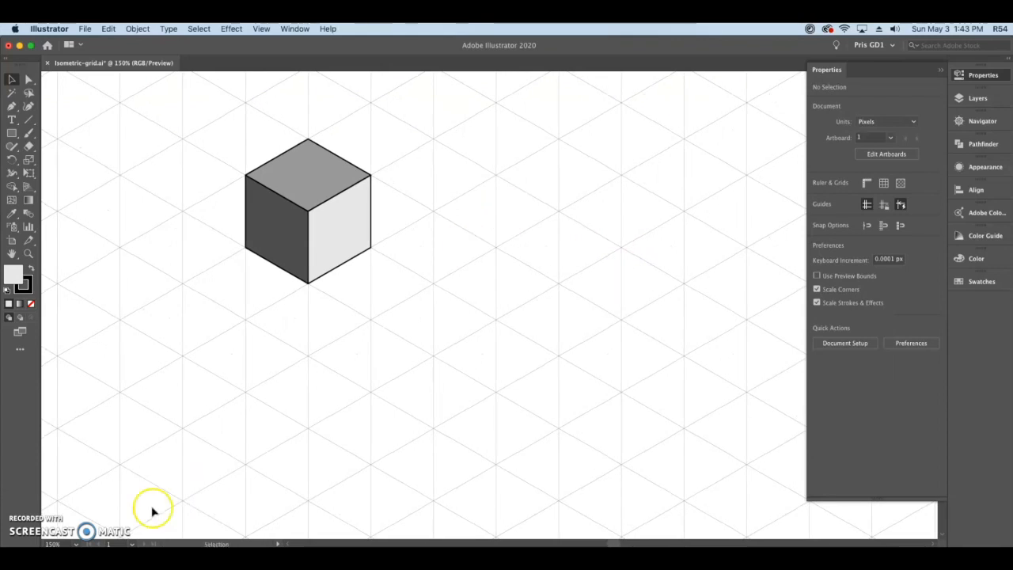
scroll(376, 210, up, 6)
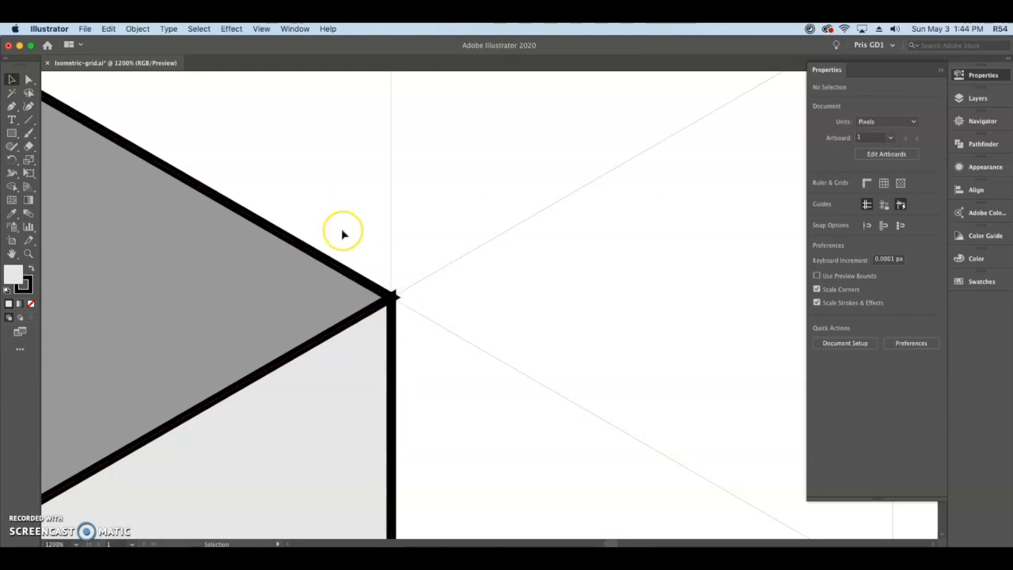
scroll(372, 294, down, 3)
drag(437, 336, 470, 243)
mouse_move(65, 152)
mouse_down()
mouse_move(174, 229)
mouse_move(427, 335)
mouse_up()
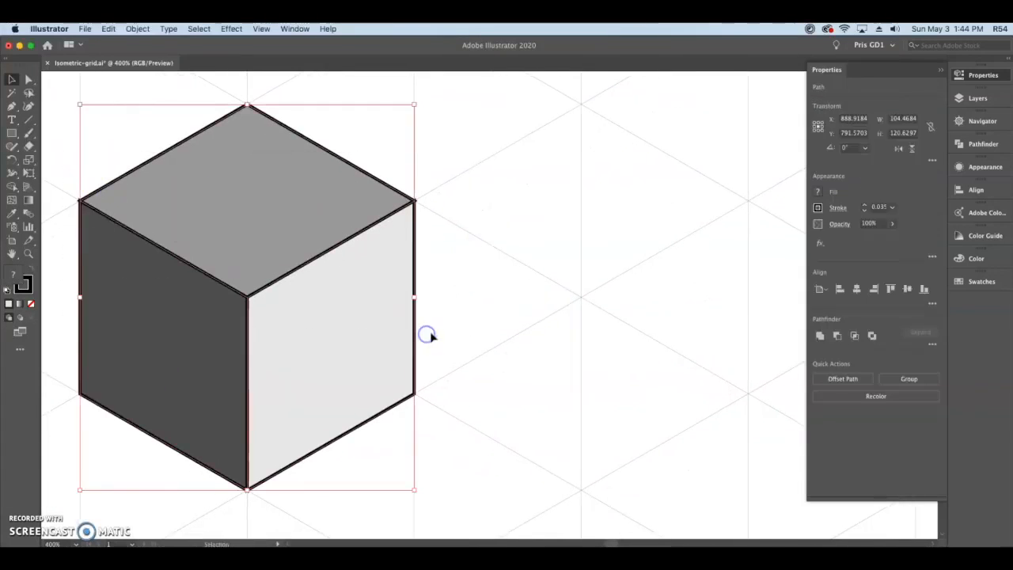
click(836, 207)
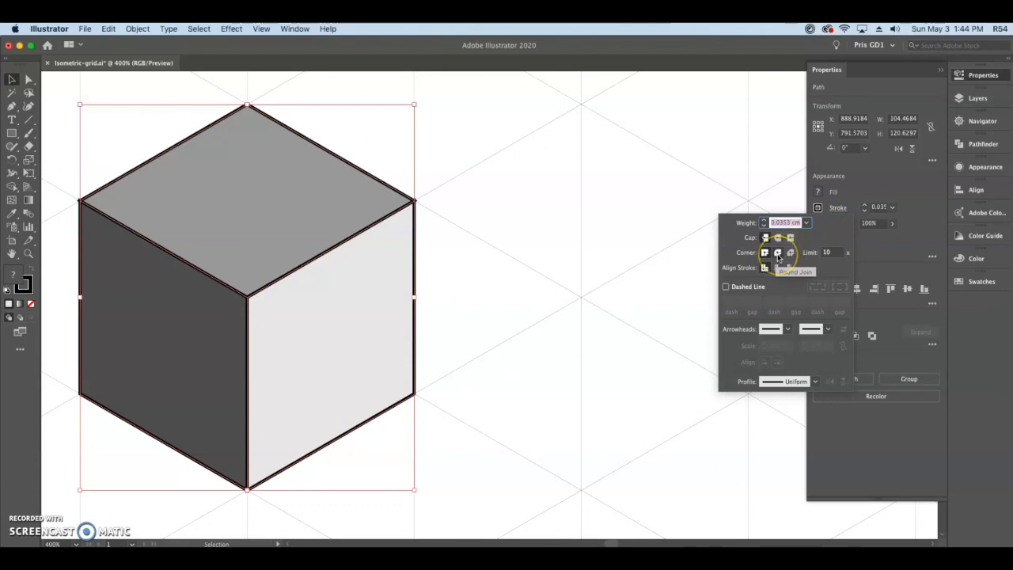
click(778, 253)
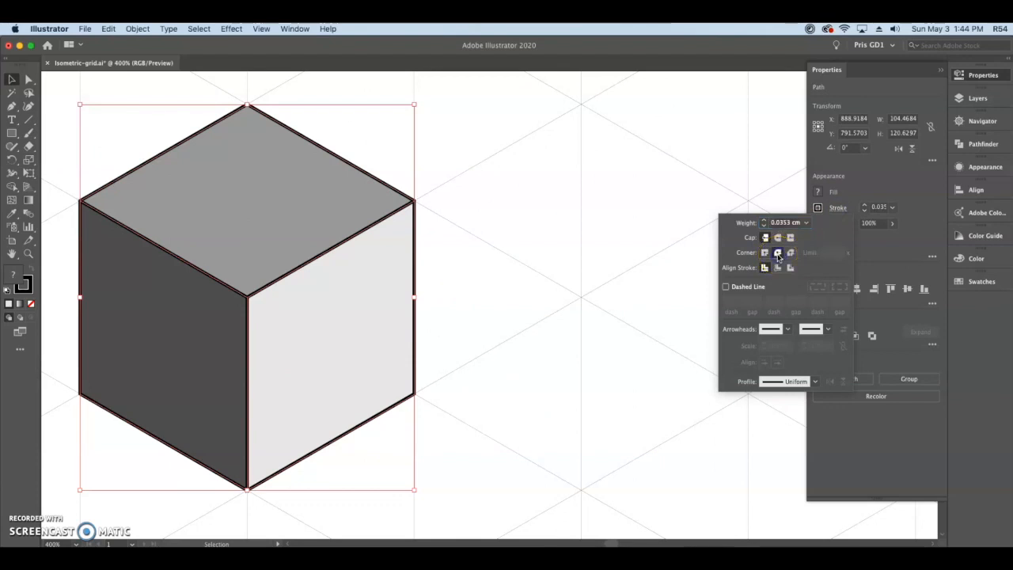
click(644, 179)
click(610, 194)
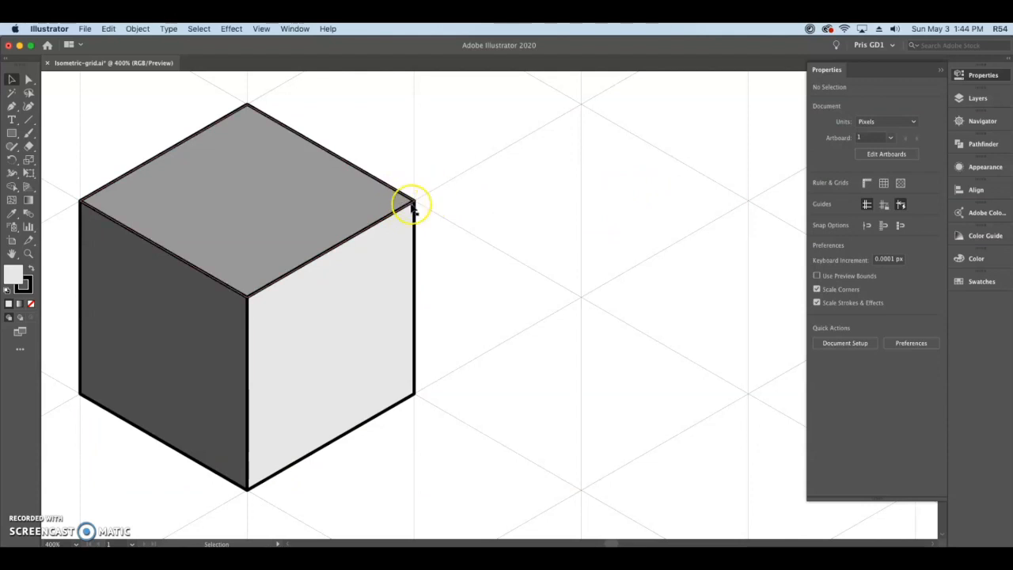
scroll(440, 211, up, 3)
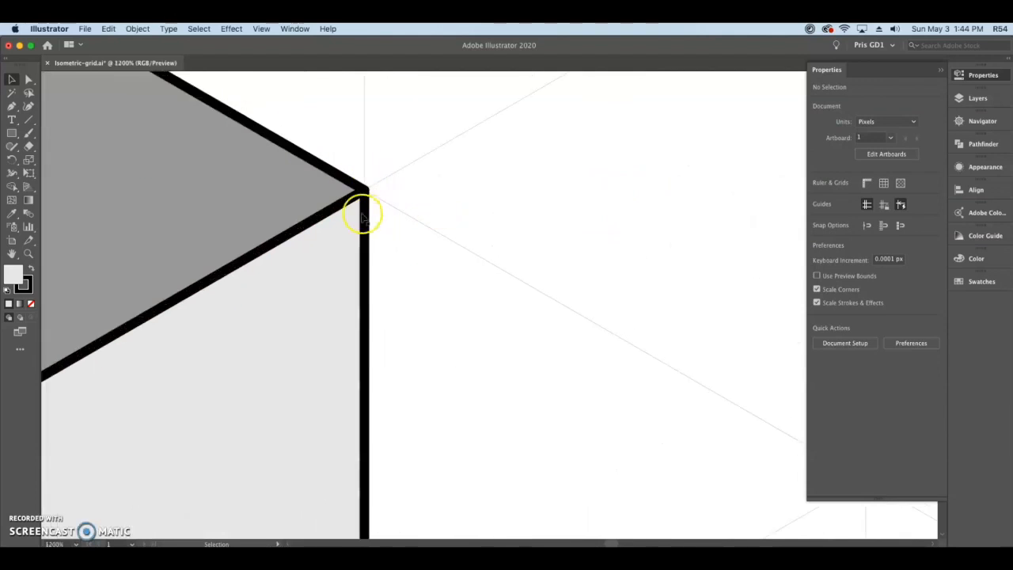
scroll(435, 228, down, 4)
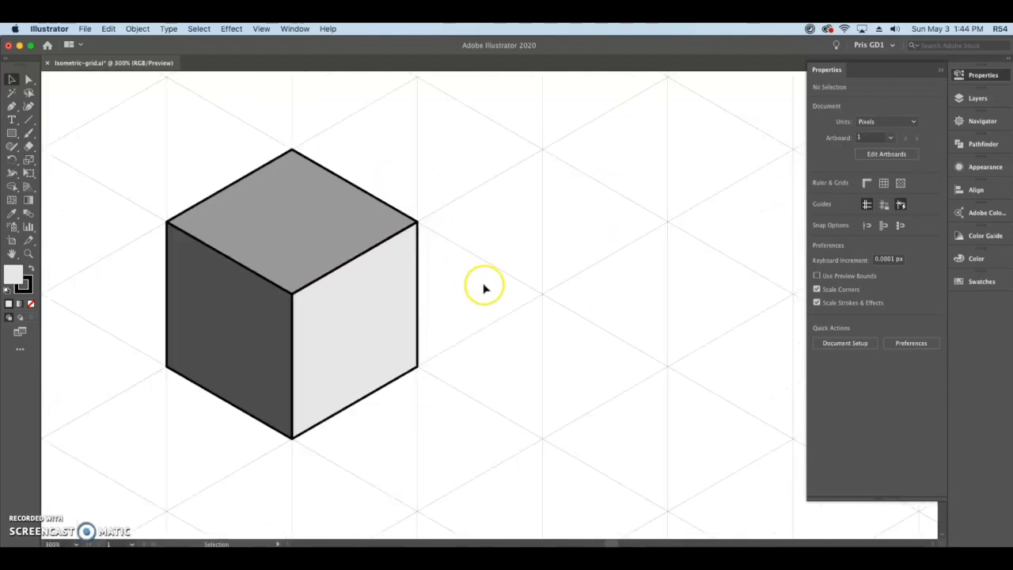
drag(478, 281, 464, 258)
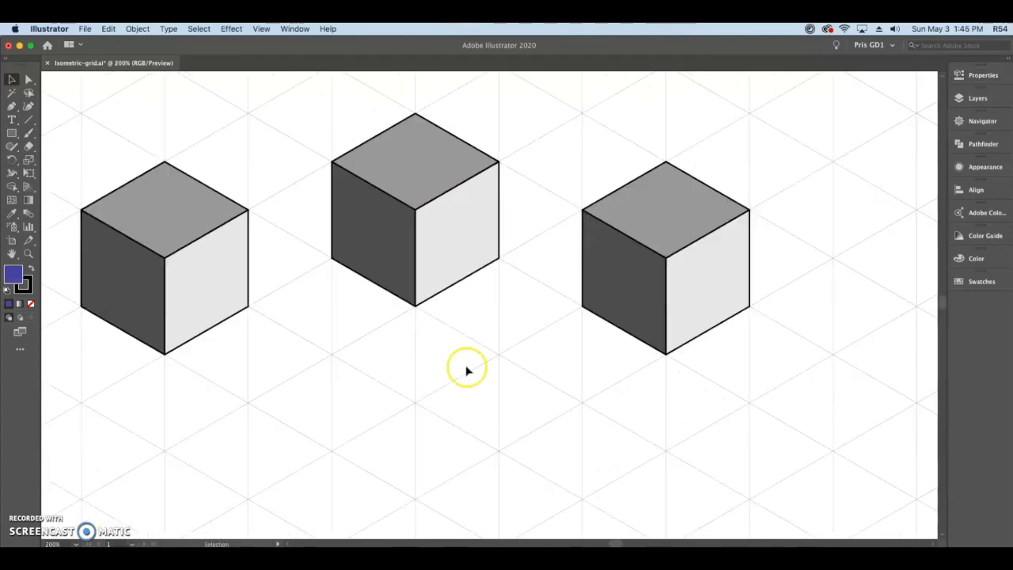
scroll(455, 366, left, 3)
scroll(449, 364, down, 1)
drag(530, 384, 444, 323)
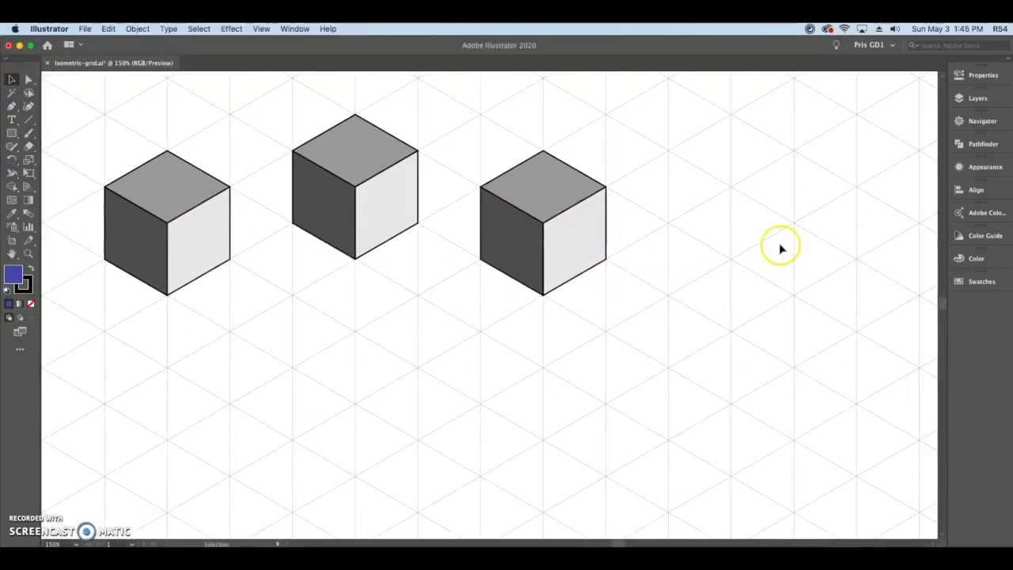
Open Color Guide and Color as floating panels stacked over the empty canvas area beside the cubes.
click(987, 238)
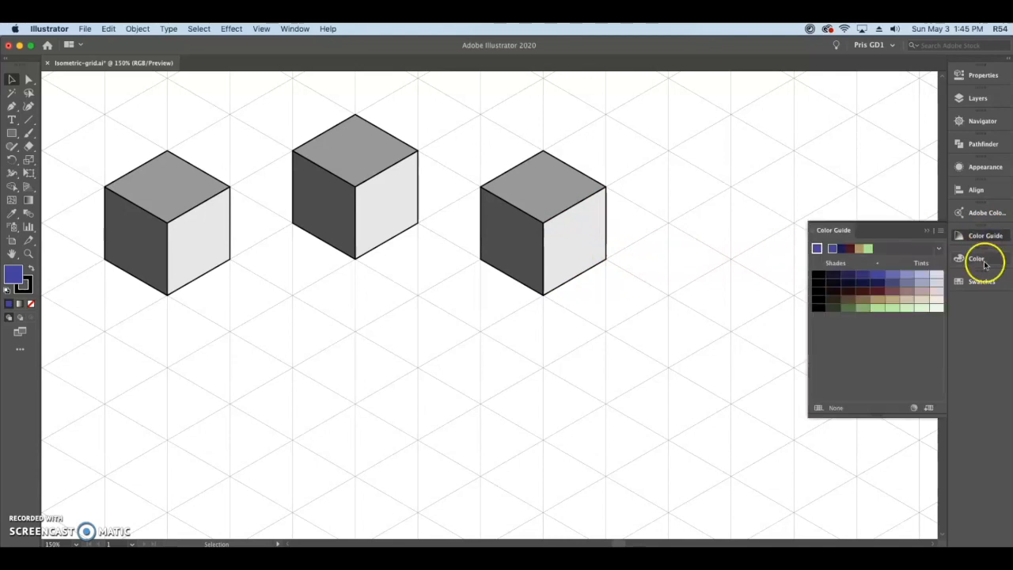
drag(837, 232, 766, 118)
click(973, 236)
click(825, 231)
drag(825, 231, 755, 333)
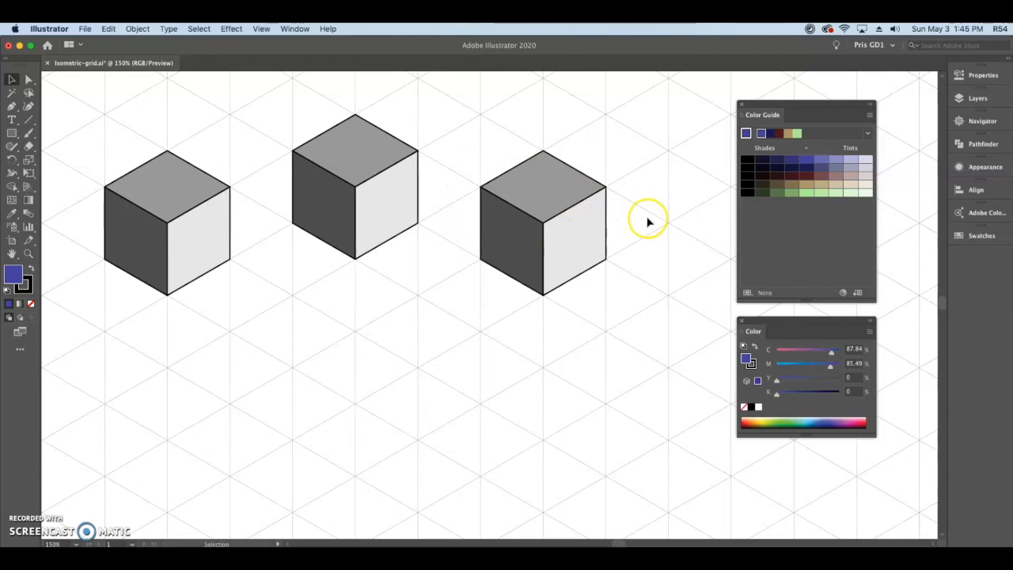
Set the base fill color to a magenta by changing C to 12% and K to 21%.
drag(648, 208, 648, 242)
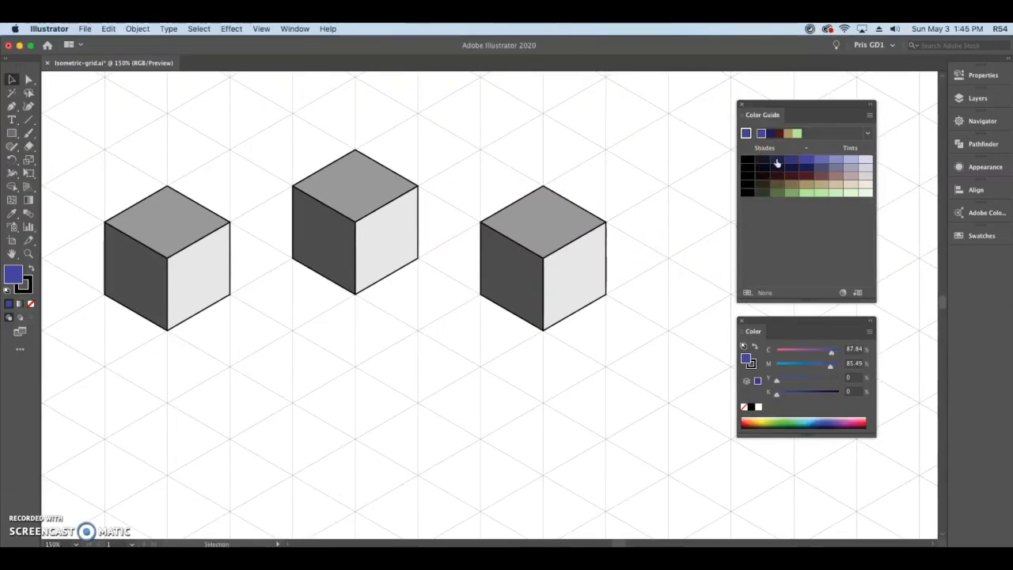
drag(776, 163, 843, 174)
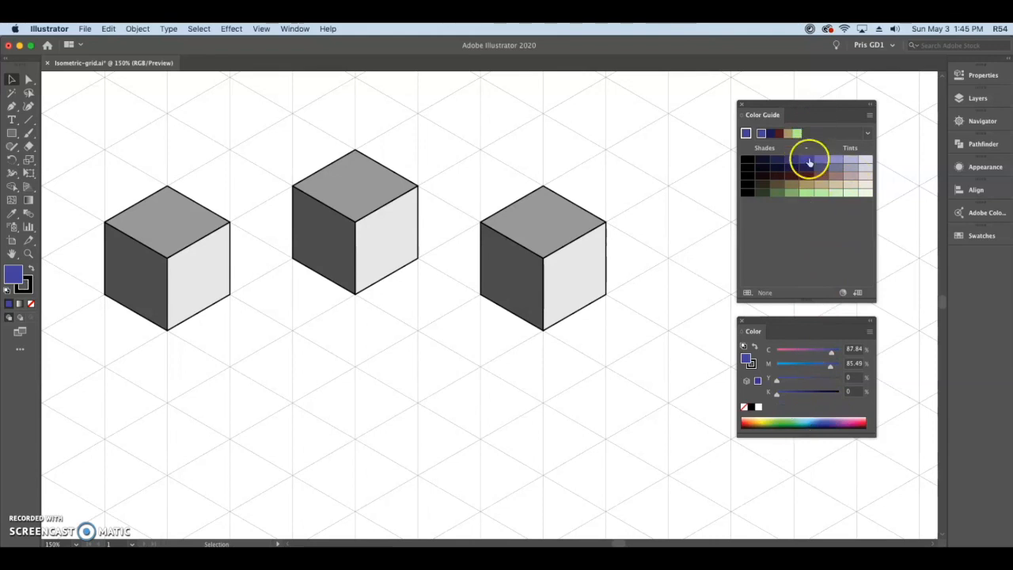
click(344, 228)
drag(830, 355, 783, 355)
drag(776, 399, 790, 399)
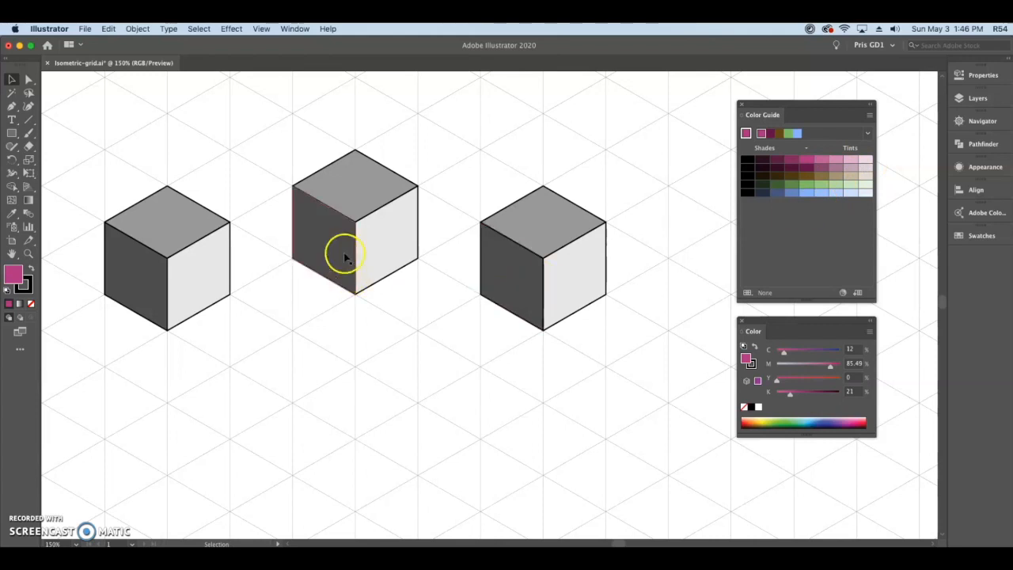
Fill the middle cube's top face with the base magenta and its left face with a dark magenta shade.
click(357, 190)
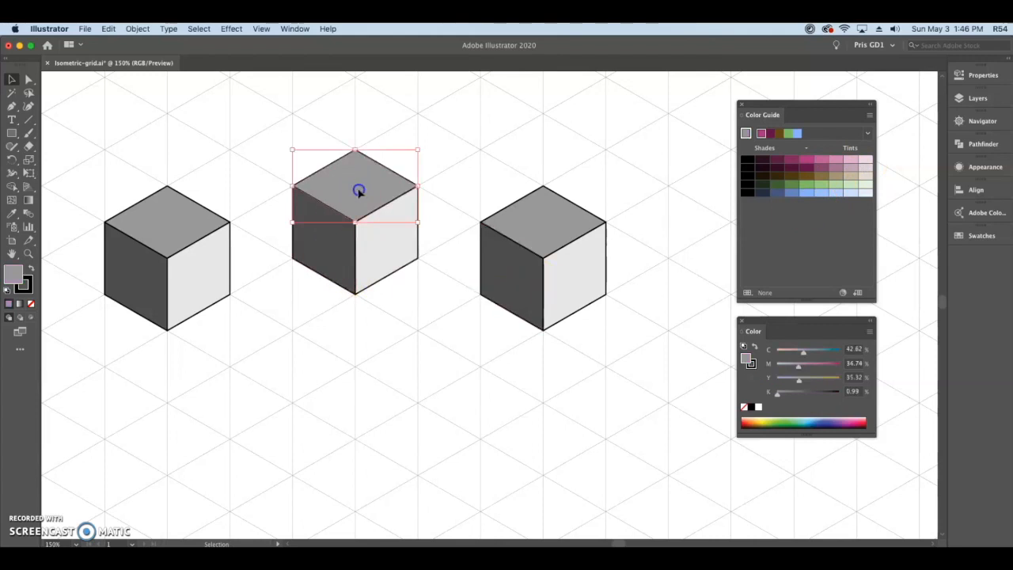
click(807, 161)
click(327, 261)
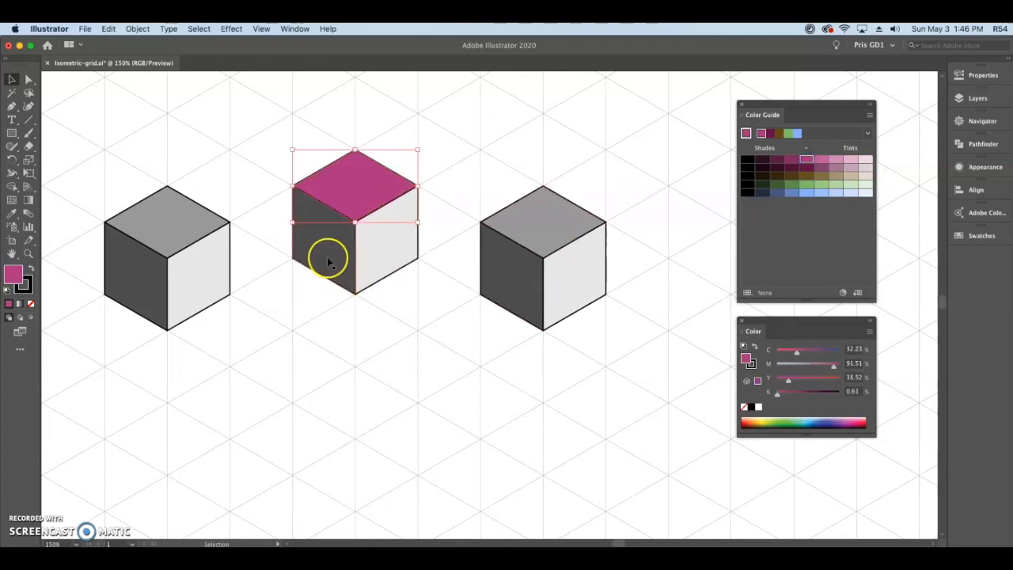
click(350, 277)
click(818, 176)
click(773, 164)
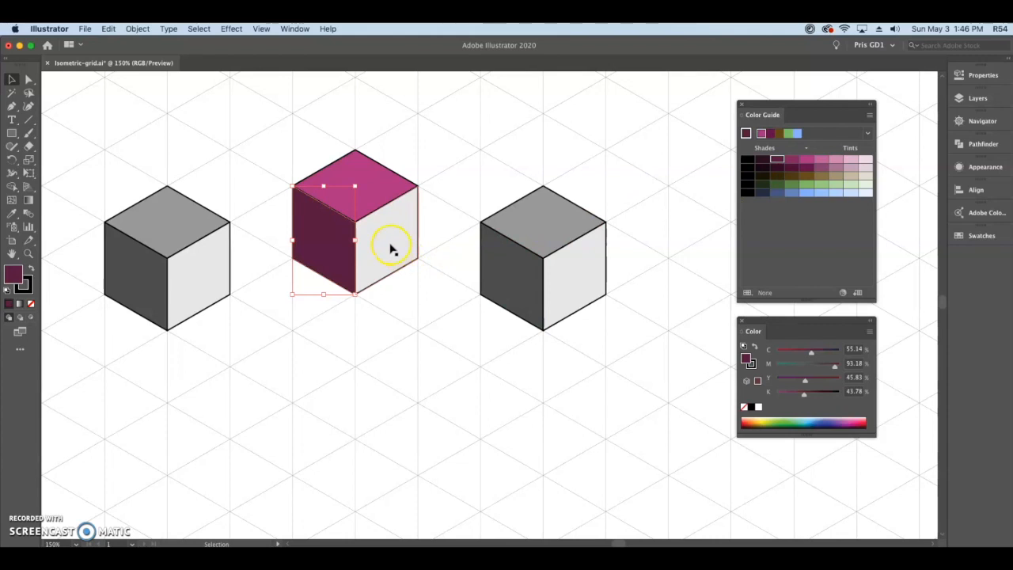
Fill the middle cube's right face with a light pink tint from the magenta row and deselect it.
click(390, 250)
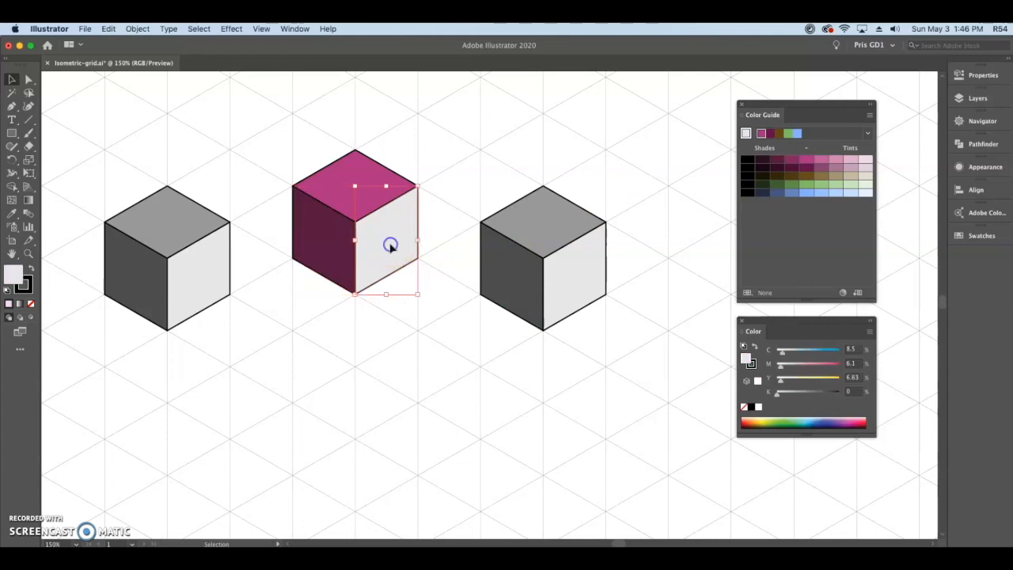
click(838, 159)
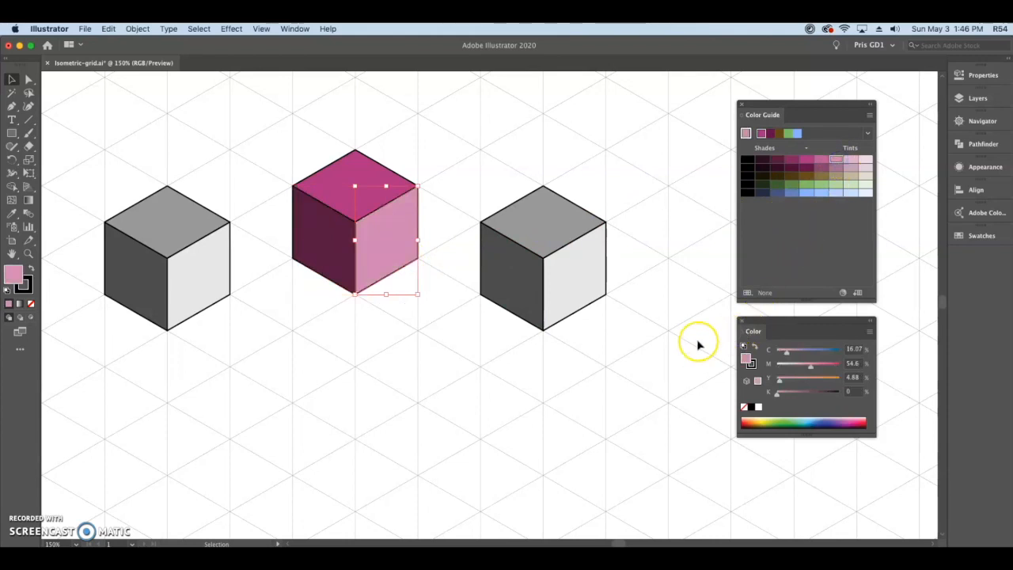
click(649, 378)
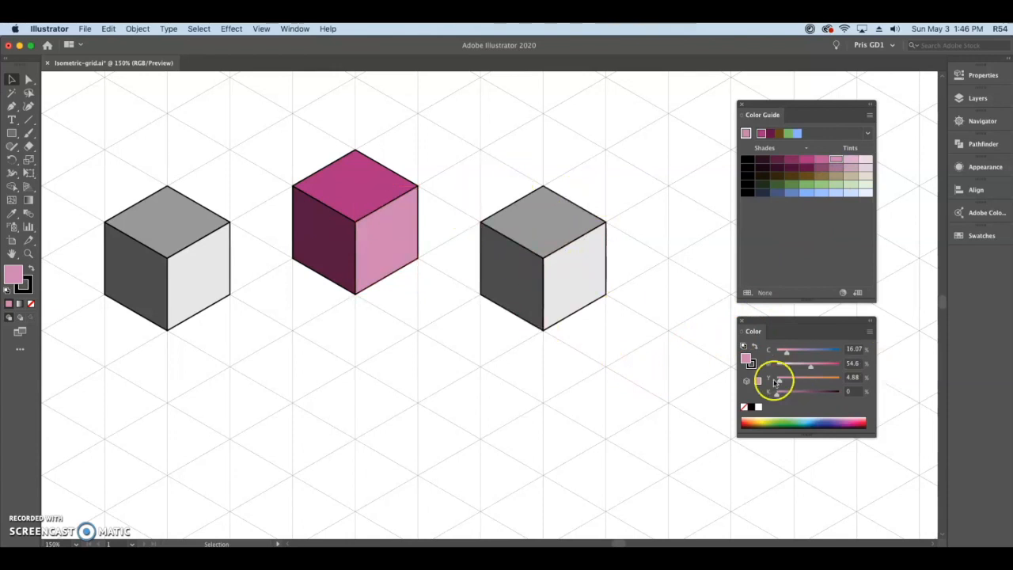
Set the base color's Y to 96% to make orange and fill the rightmost cube's top face with it.
drag(779, 382, 822, 384)
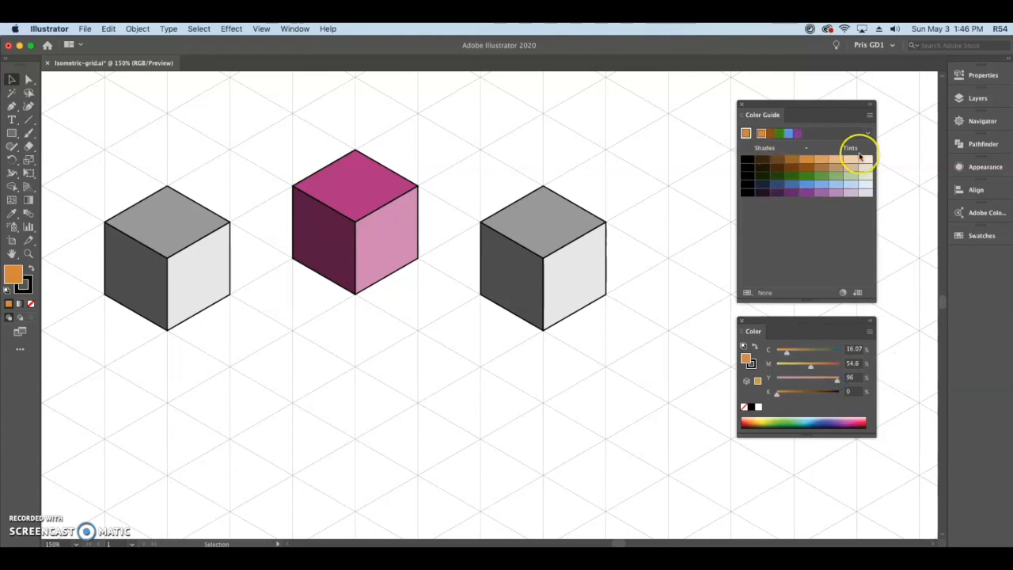
click(540, 233)
click(810, 161)
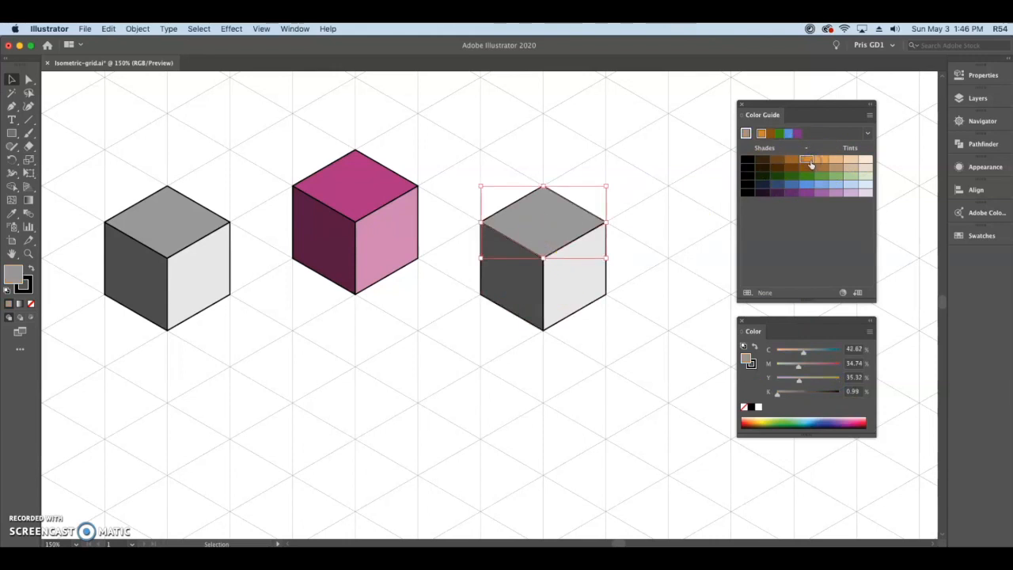
Fill the rightmost cube's left face with a dark brown shade and its right face with a light orange tint, and deselect.
click(514, 281)
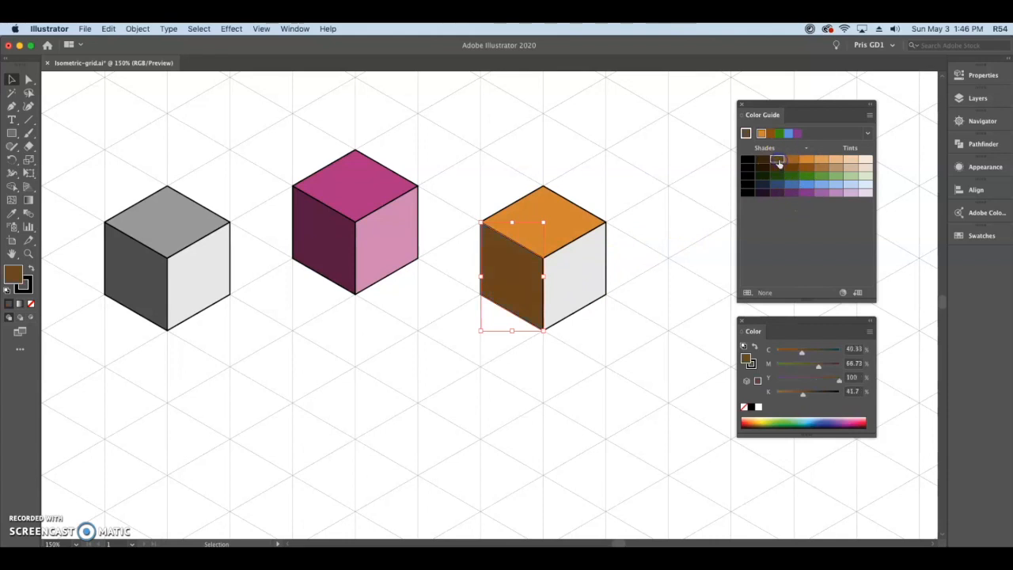
click(565, 289)
click(834, 163)
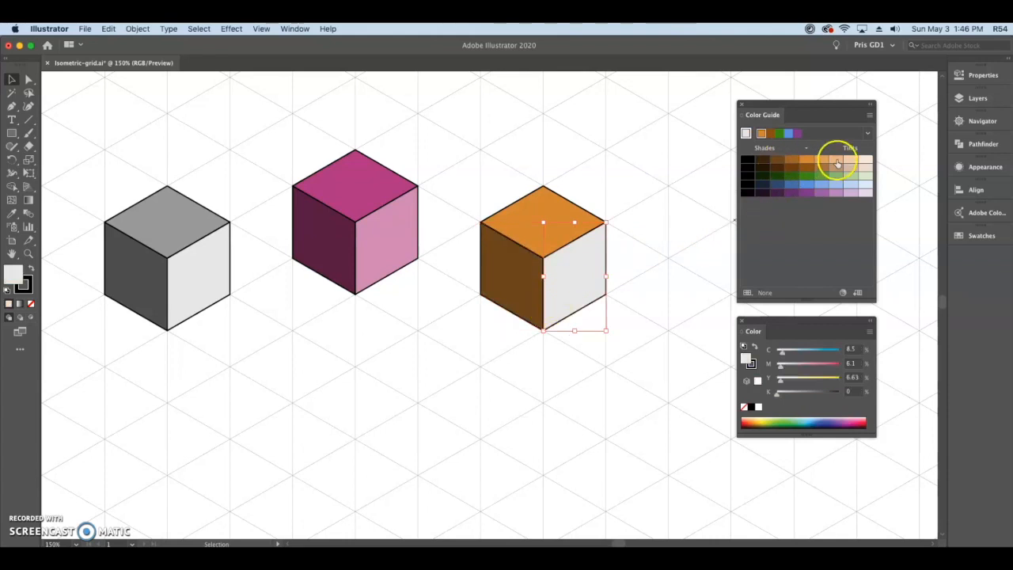
click(655, 367)
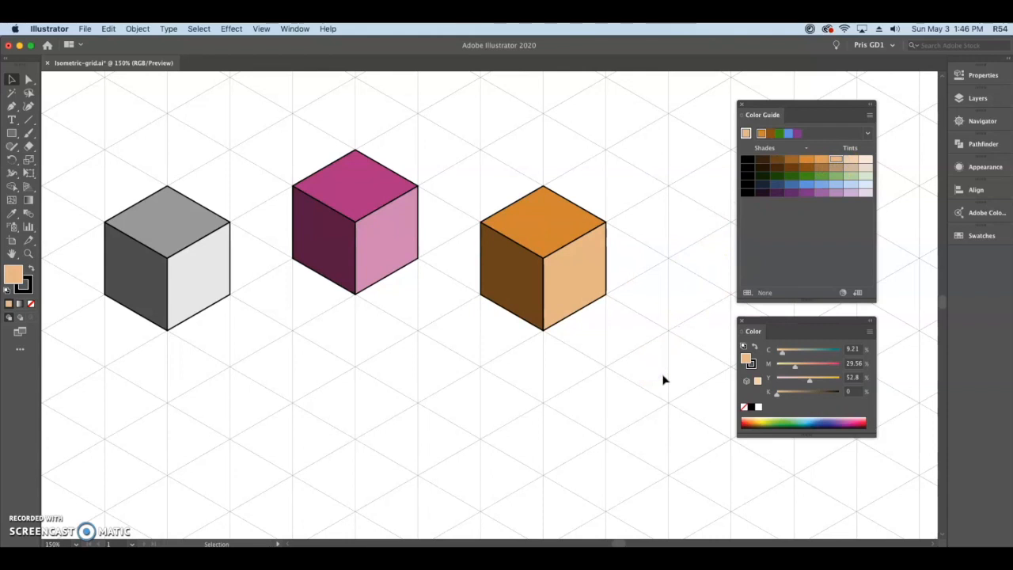
double_click(16, 276)
click(671, 145)
click(688, 193)
drag(687, 194, 729, 177)
click(878, 146)
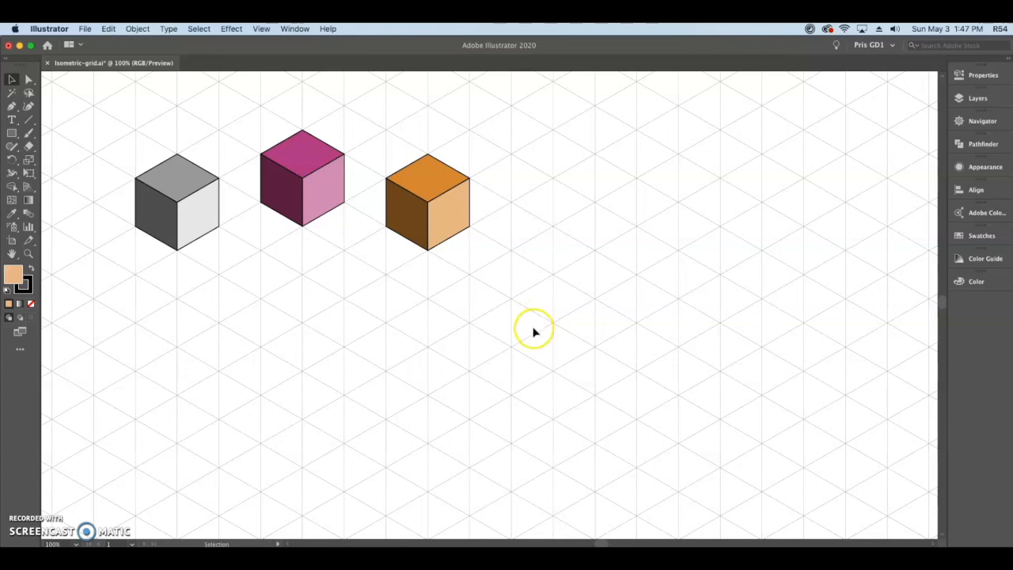
Group the magenta cube, place a copy one cube height below it, and send the copy backward behind the original.
drag(560, 310, 574, 277)
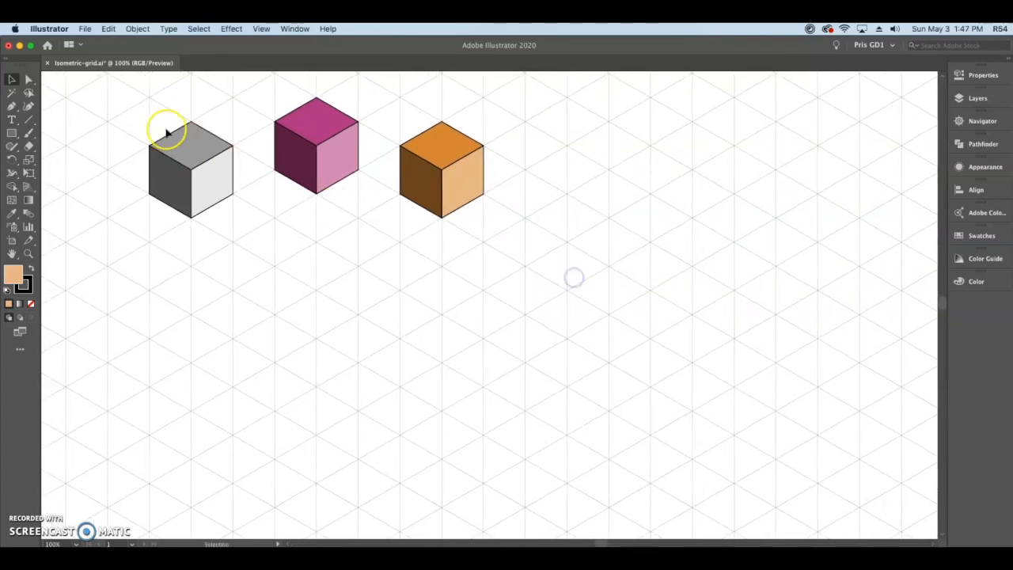
drag(269, 94, 365, 206)
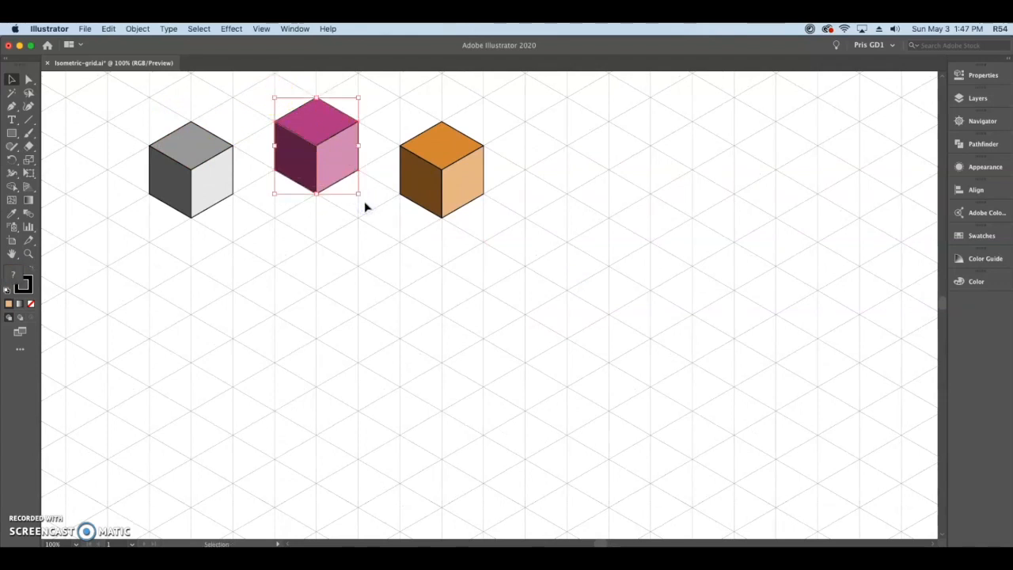
drag(333, 150, 331, 198)
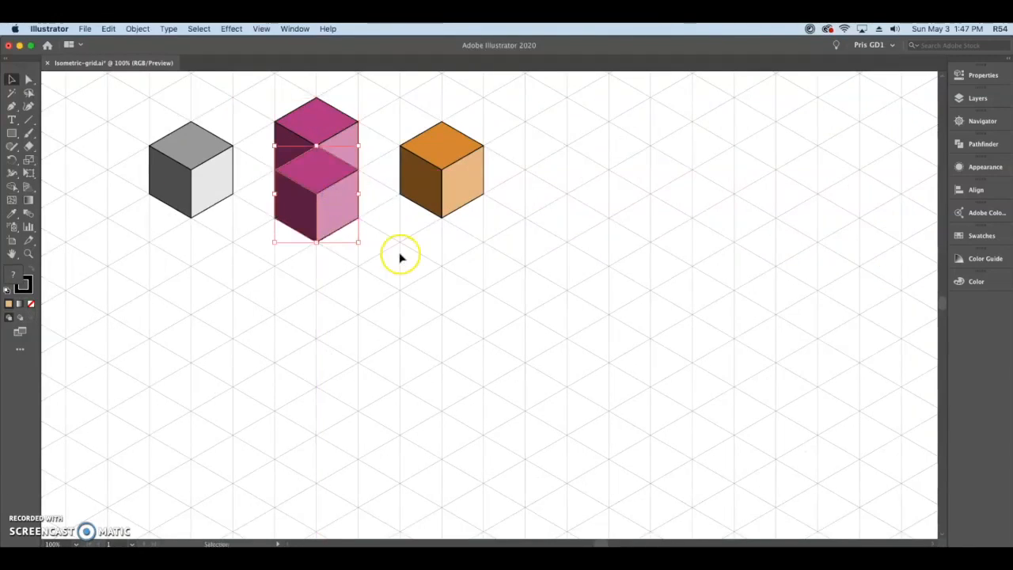
right_click(331, 222)
mouse_move(388, 348)
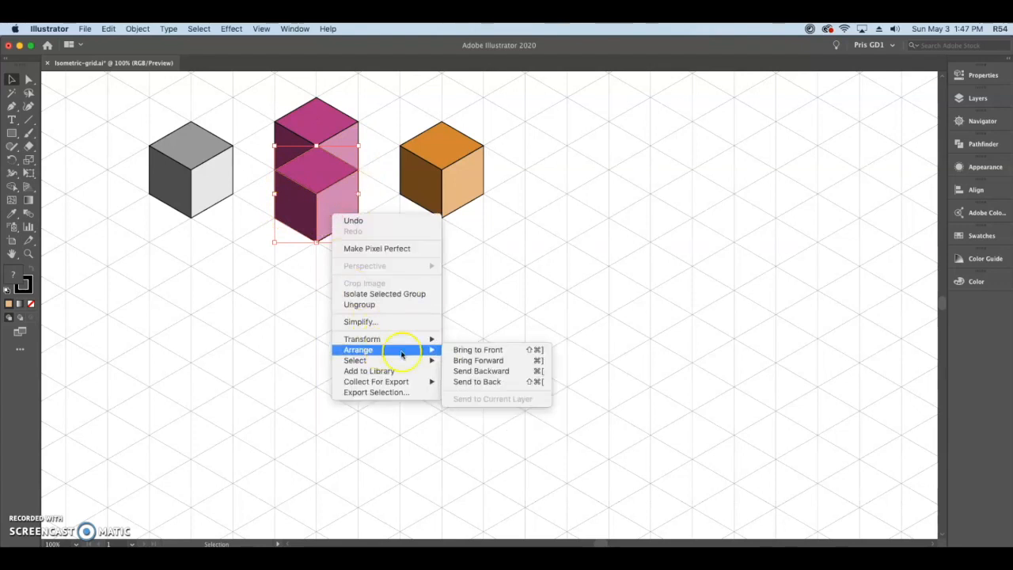
click(497, 371)
click(437, 310)
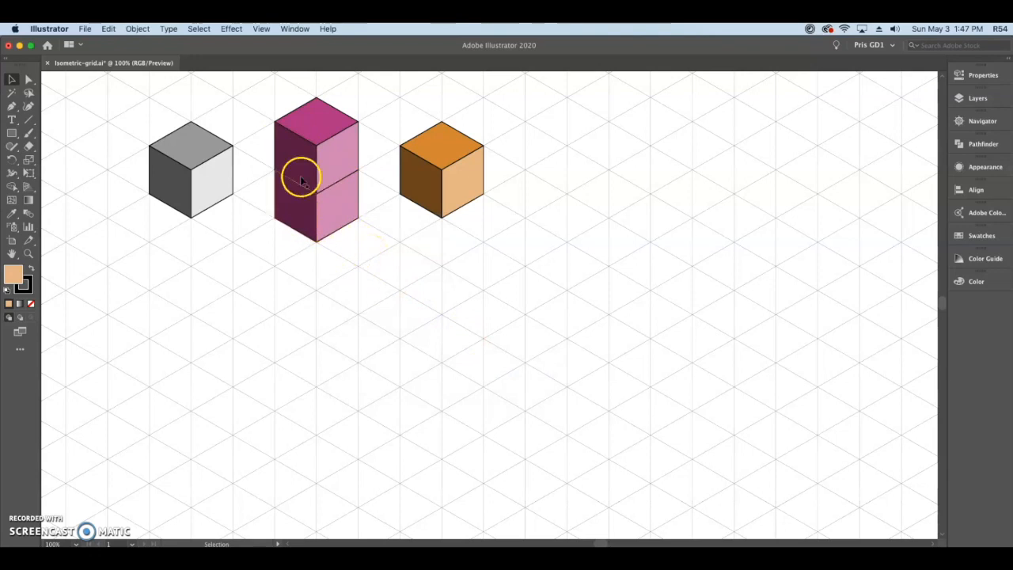
Copy the lower magenta cube straight down to add a third cube to the column and send it backward.
click(298, 217)
drag(298, 217, 299, 264)
right_click(298, 262)
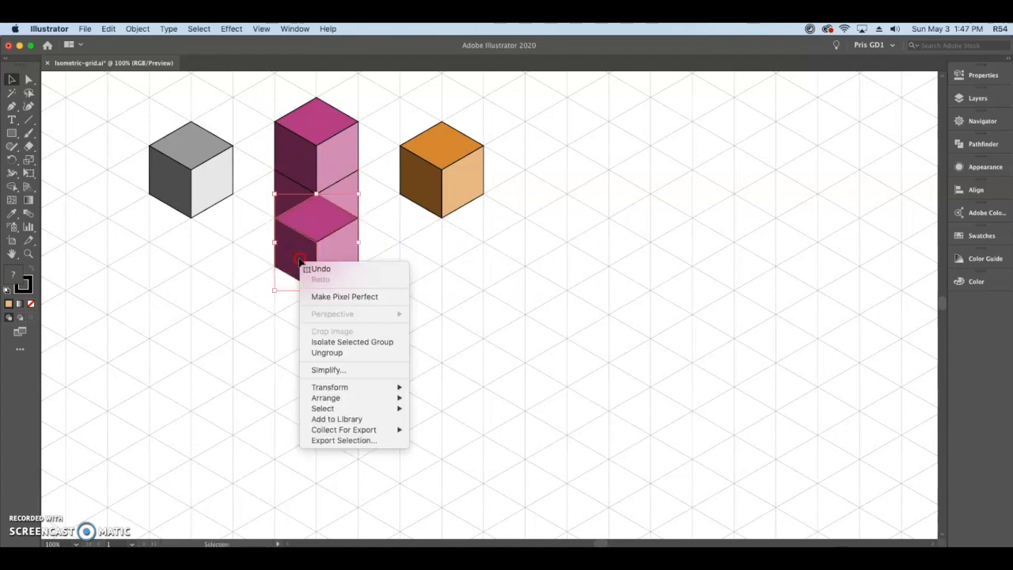
mouse_move(355, 397)
click(473, 423)
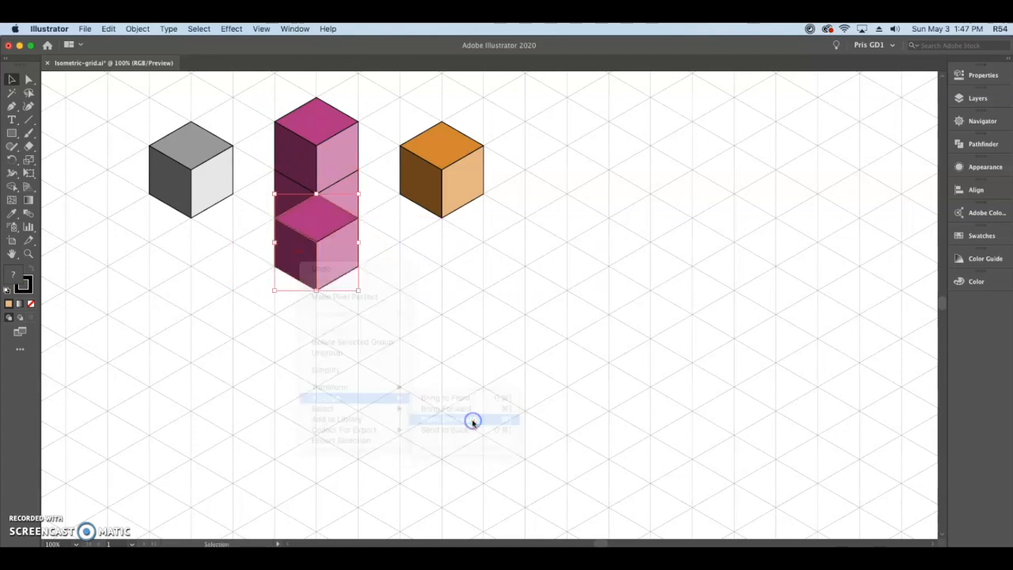
Add a fourth magenta cube at the bottom of the column by copying the third one, send it backward and deselect it.
drag(301, 256, 303, 308)
right_click(302, 311)
mouse_move(394, 449)
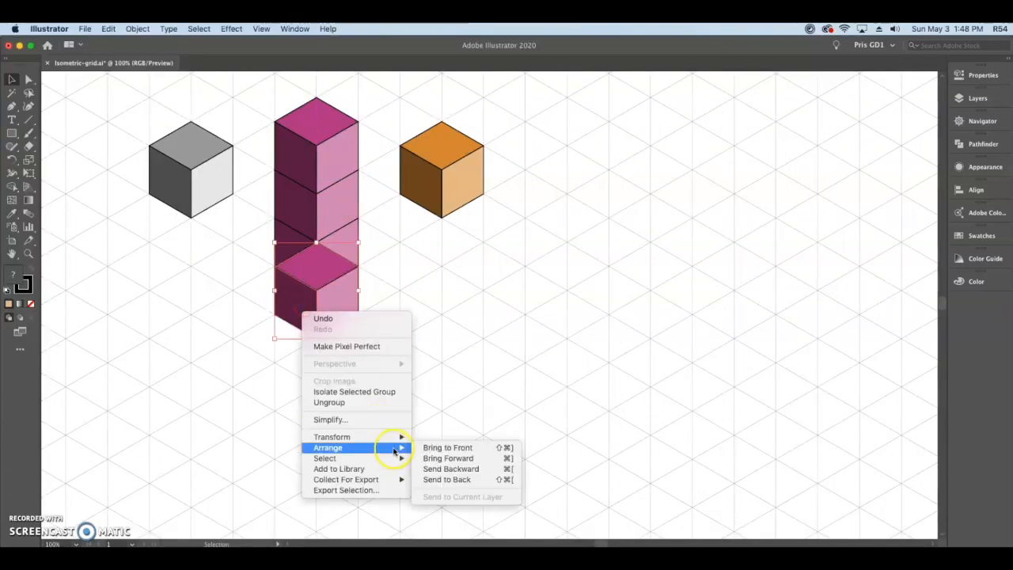
click(448, 468)
click(439, 405)
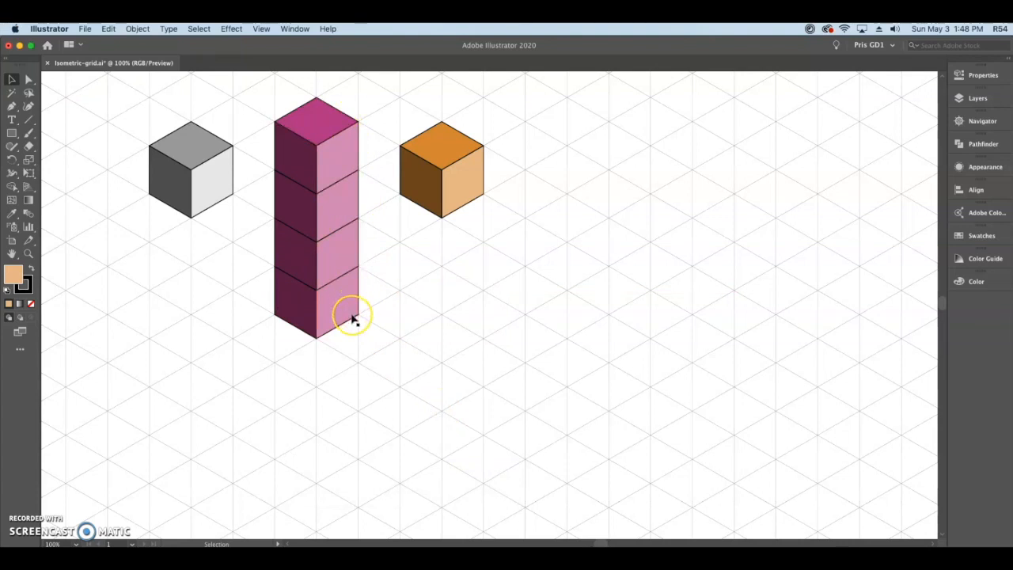
Move the orange cube directly below the gray cube, with its top corner touching the gray cube's bottom corner.
drag(388, 104, 492, 245)
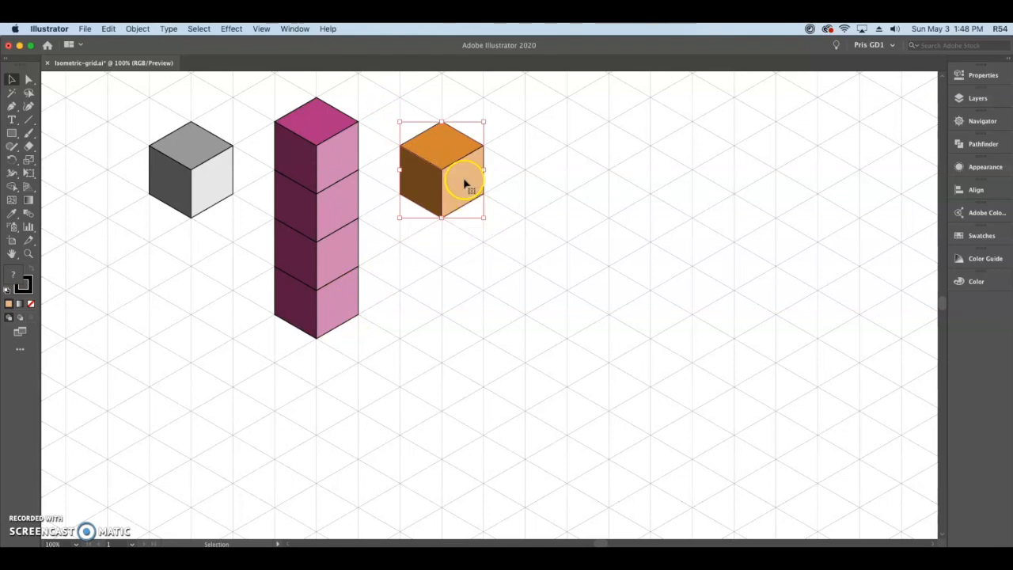
drag(465, 185, 223, 285)
Copy the fourth magenta cube straight down as the column's fifth cube and send it backward.
click(303, 313)
drag(307, 311, 307, 356)
right_click(307, 356)
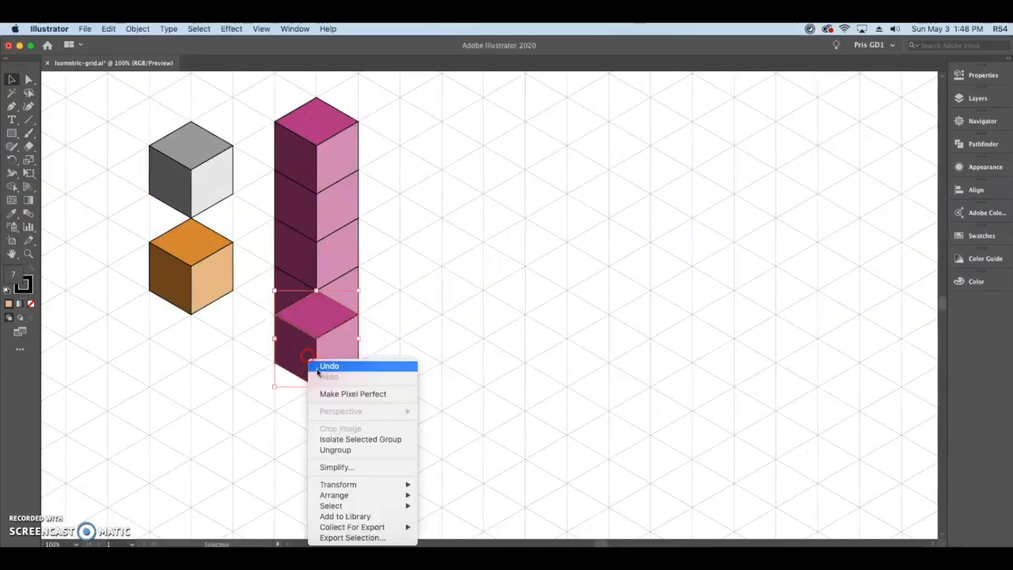
mouse_move(336, 494)
click(447, 514)
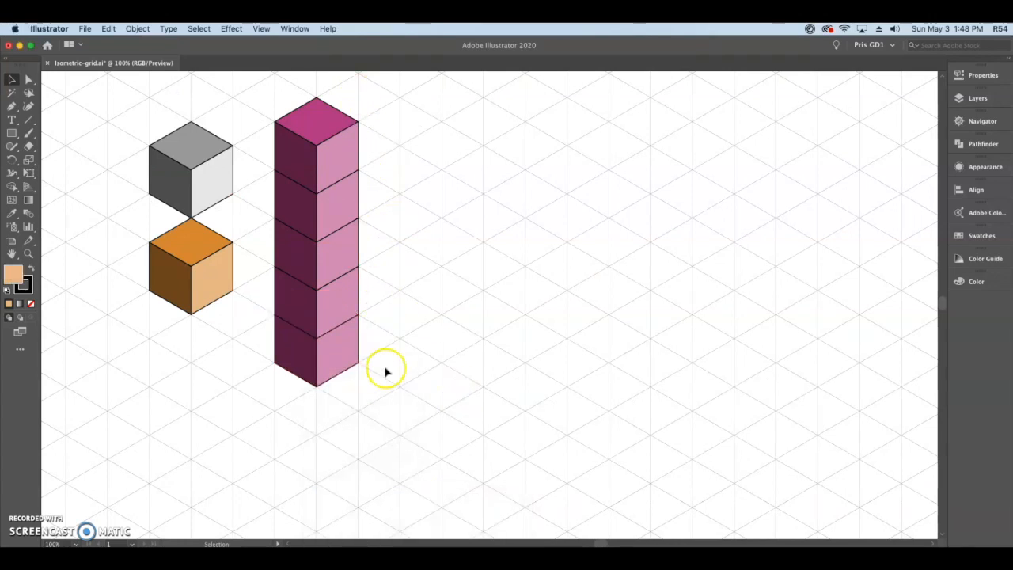
Copy the bottom magenta cube one grid unit up and to the right along the isometric axis and send it backward behind the column.
drag(299, 375, 344, 340)
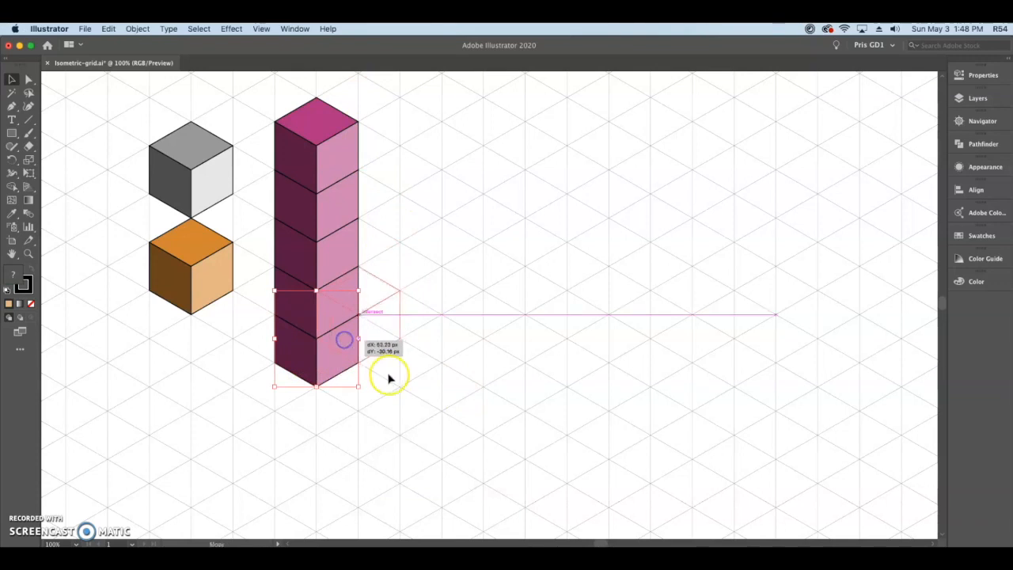
drag(388, 378, 378, 348)
right_click(378, 342)
mouse_move(415, 479)
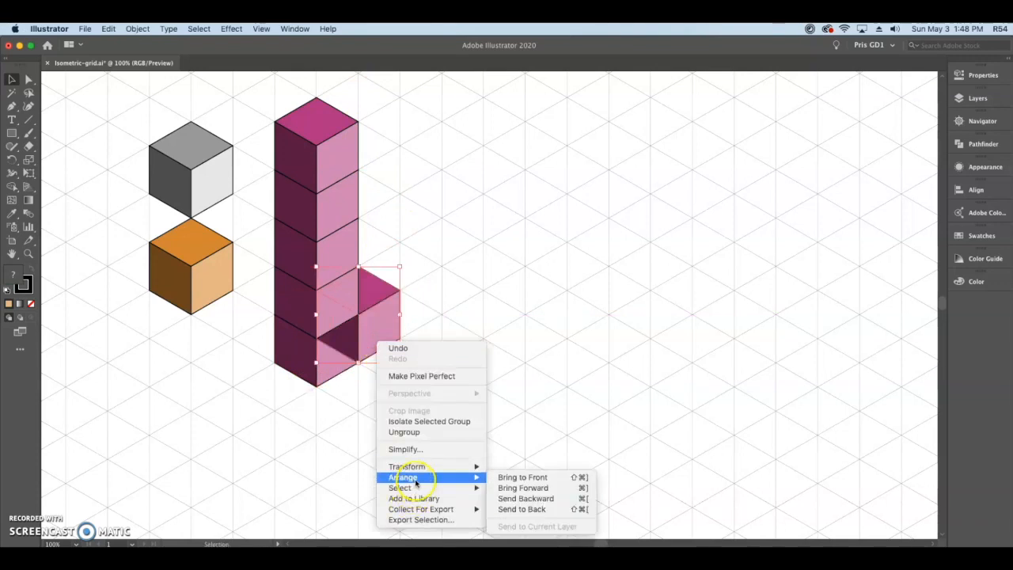
click(522, 499)
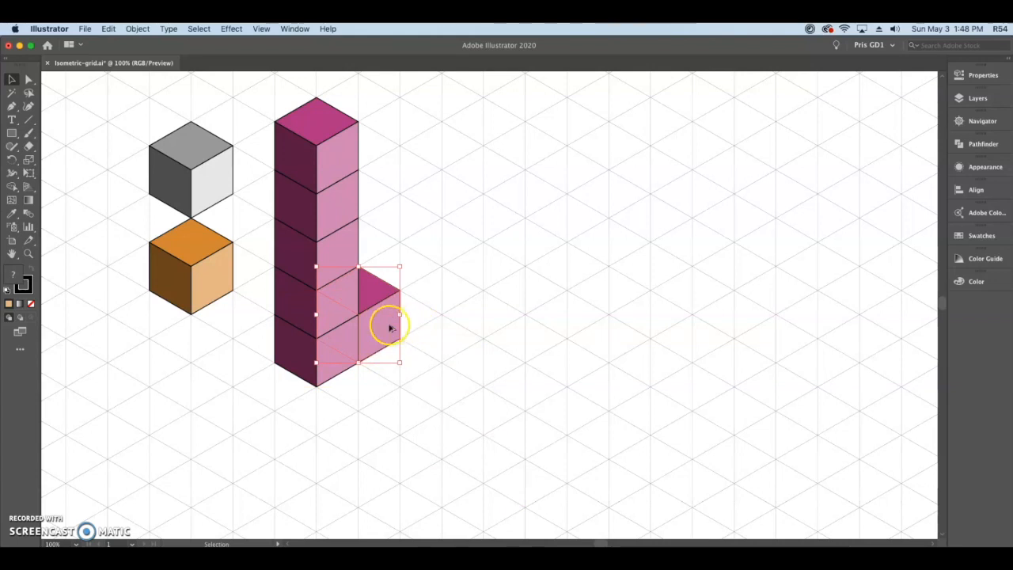
Extend the base by copying its end cube one grid unit up and to the right, send the copy backward and deselect it.
drag(383, 326, 423, 308)
right_click(421, 310)
mouse_move(475, 444)
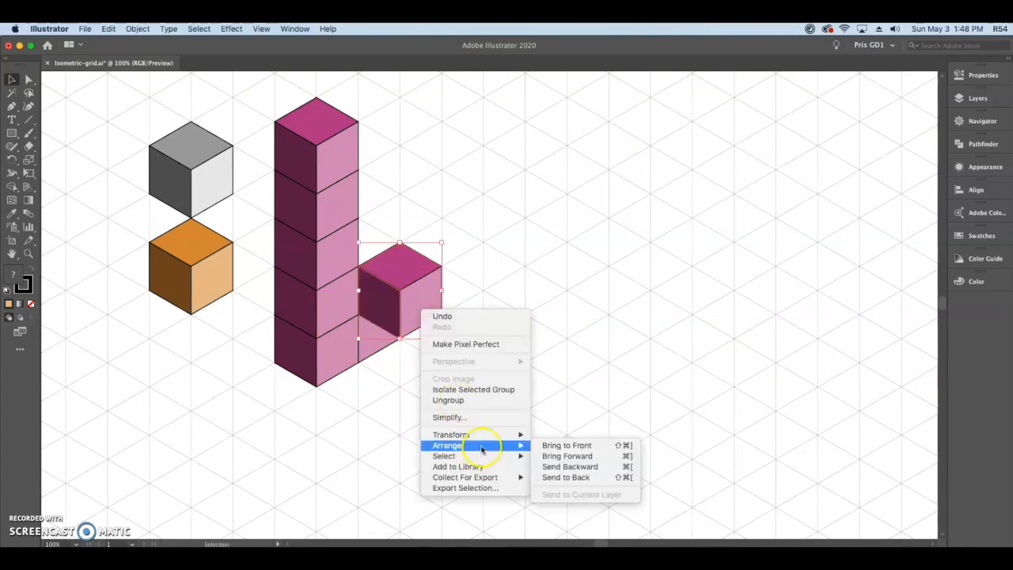
click(579, 466)
click(576, 319)
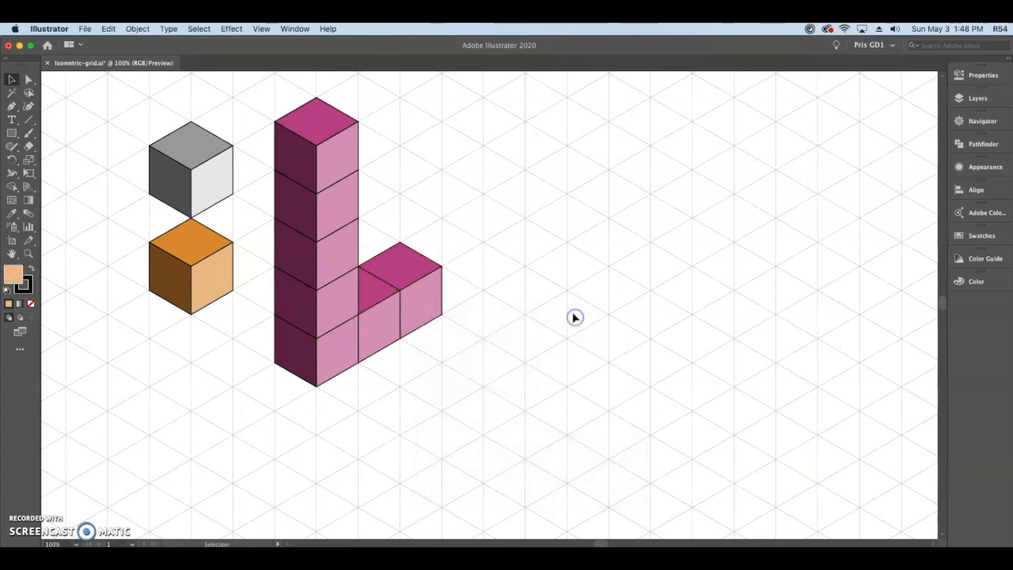
Copy the magenta letter L four grid units up and to the right along the isometric axis, and delete one cube from the copy.
scroll(561, 304, up, 3)
scroll(550, 291, up, 2)
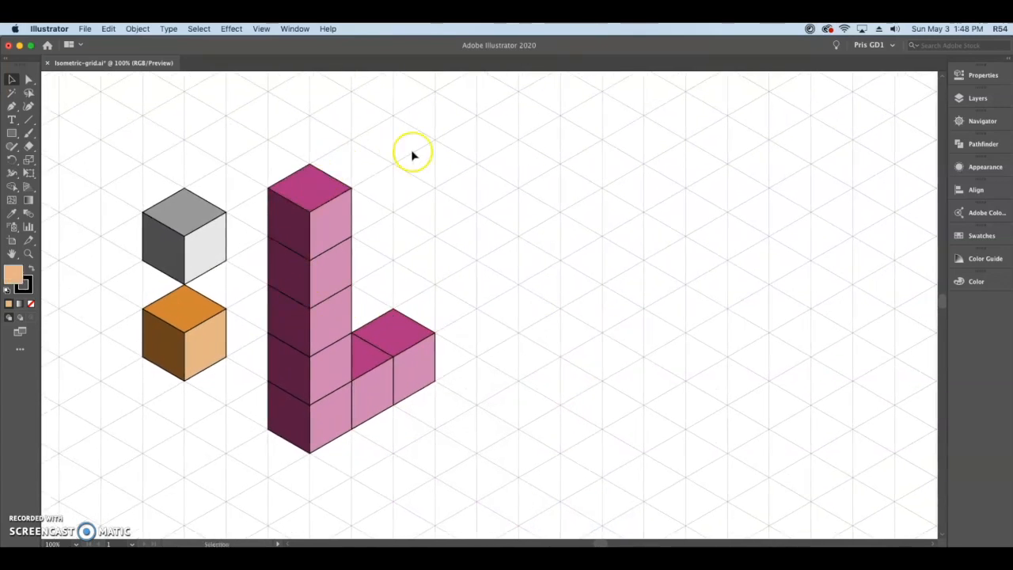
scroll(544, 300, up, 3)
scroll(534, 316, up, 2)
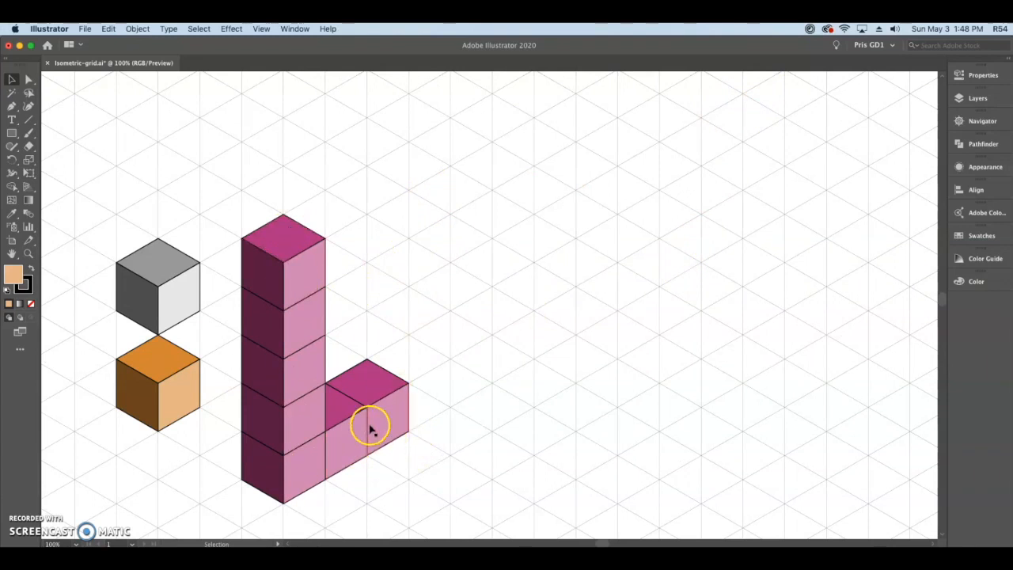
key(space)
drag(549, 317, 494, 301)
drag(220, 403, 387, 309)
click(378, 358)
key(Delete)
key(space)
drag(586, 301, 553, 330)
Copy the second letter's column two grid units up and to the right, fill in the base cubes, and send the far bottom cube to back.
drag(310, 133, 342, 356)
drag(332, 331, 416, 283)
drag(424, 366, 382, 390)
drag(460, 308, 461, 355)
right_click(454, 353)
mouse_move(481, 490)
click(595, 522)
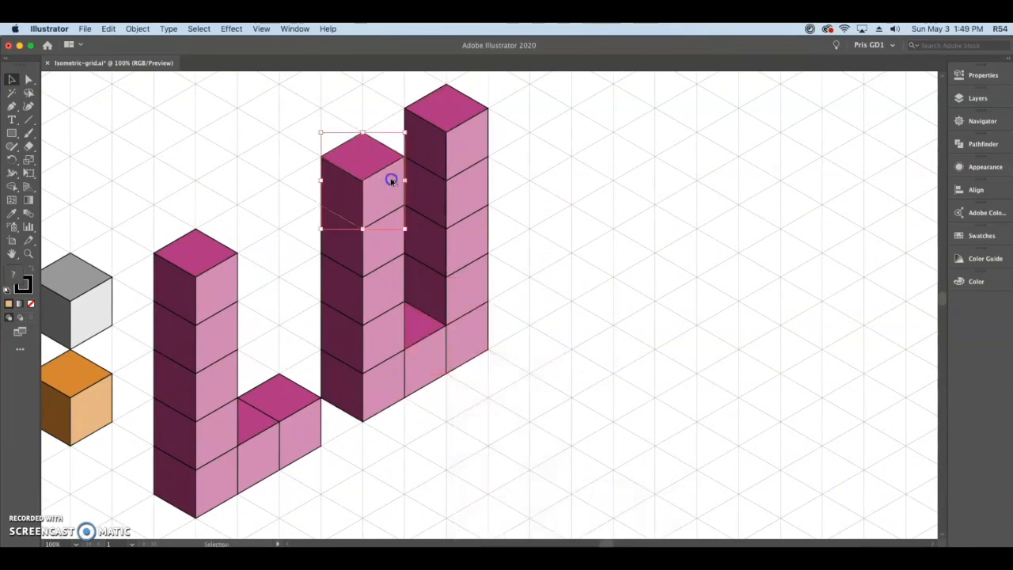
Copy the front column's top cube one grid unit up and to the right to bridge the columns, and bring the original top cube to front.
drag(391, 179, 433, 155)
click(637, 200)
right_click(338, 185)
mouse_move(396, 322)
click(495, 326)
Bring the bridging top cube of the letter O to front, followed by the front column's top cube, so they overlap correctly.
click(451, 129)
right_click(397, 133)
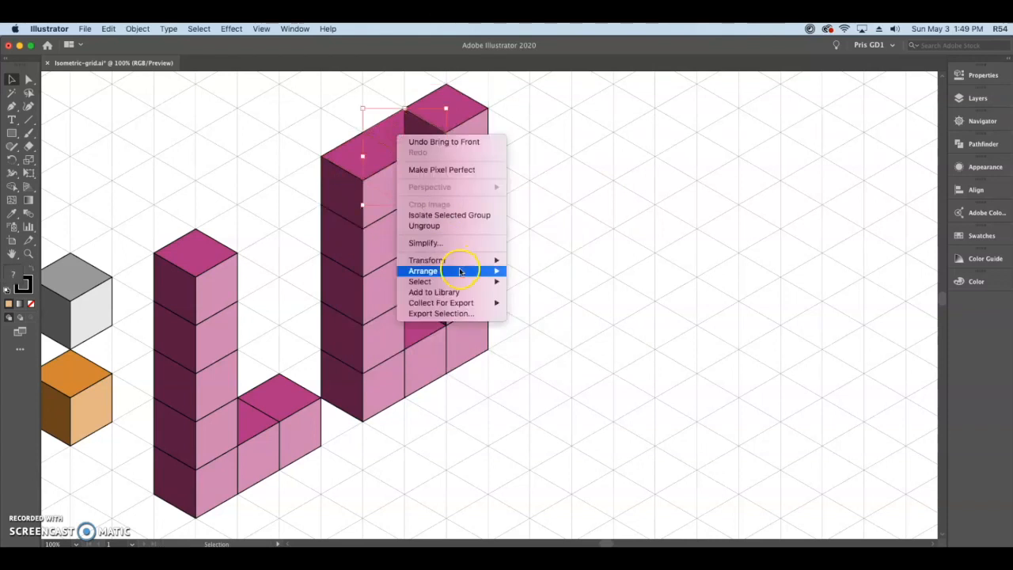
mouse_move(461, 271)
click(541, 280)
right_click(386, 132)
click(528, 271)
right_click(353, 190)
click(510, 326)
Copy the letter O four grid units up and to the right, and delete its top middle cube and both columns' bottom cubes to form a V.
drag(364, 463, 214, 193)
drag(247, 308, 413, 212)
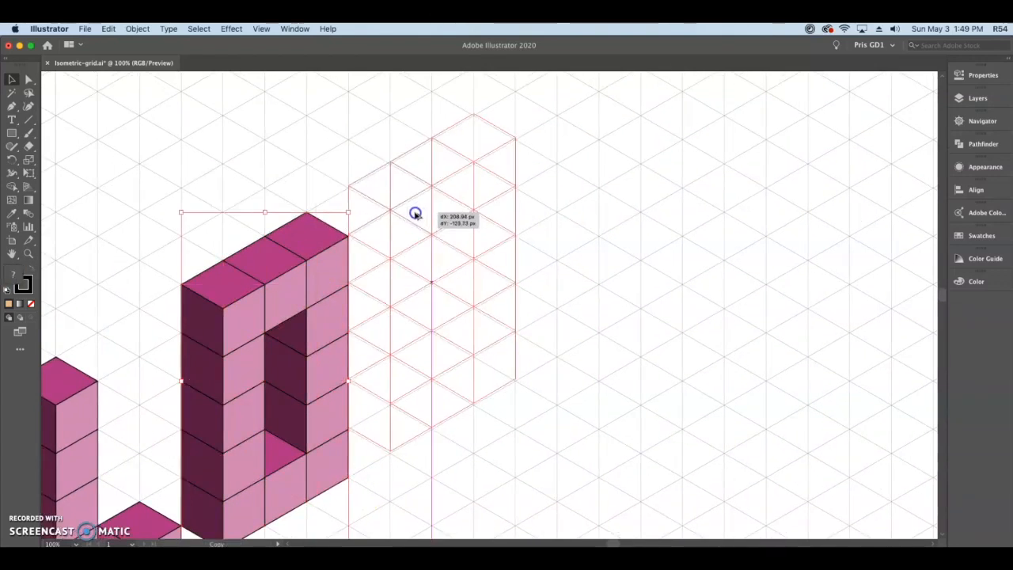
click(389, 419)
shift+click(494, 372)
key(Delete)
click(452, 217)
key(Delete)
Copy the letter O eight grid units up and to the right beyond the V, and delete the far column's second and fourth cubes.
drag(387, 423, 257, 142)
drag(285, 417, 617, 225)
click(525, 247)
key(Delete)
click(529, 340)
key(Delete)
Copy the E's middle end cube one grid unit down and to the left, and send the copy backward repeatedly to complete the middle arm.
drag(518, 297, 477, 321)
right_click(472, 310)
click(606, 469)
right_click(472, 324)
mouse_move(506, 464)
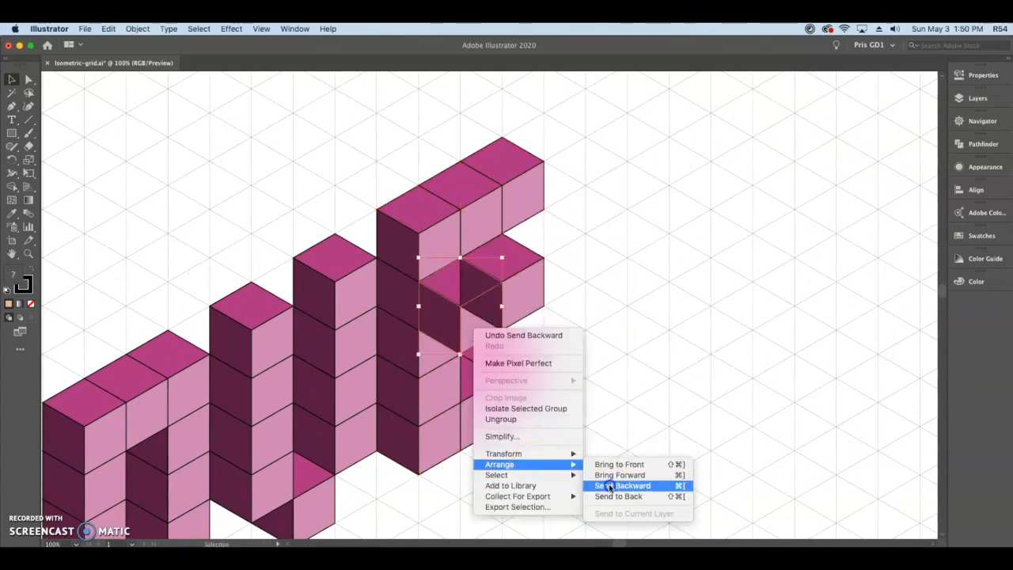
click(607, 485)
right_click(477, 325)
click(611, 488)
Send the end cube of the E's middle arm backward and deselect it.
click(528, 290)
right_click(498, 287)
mouse_move(532, 428)
click(632, 448)
click(622, 319)
Examine the whole LOVE lettering and the numbered isometric example shapes on the reference sheet.
key(super+minus)
scroll(632, 458, left, 5)
scroll(632, 458, down, 3)
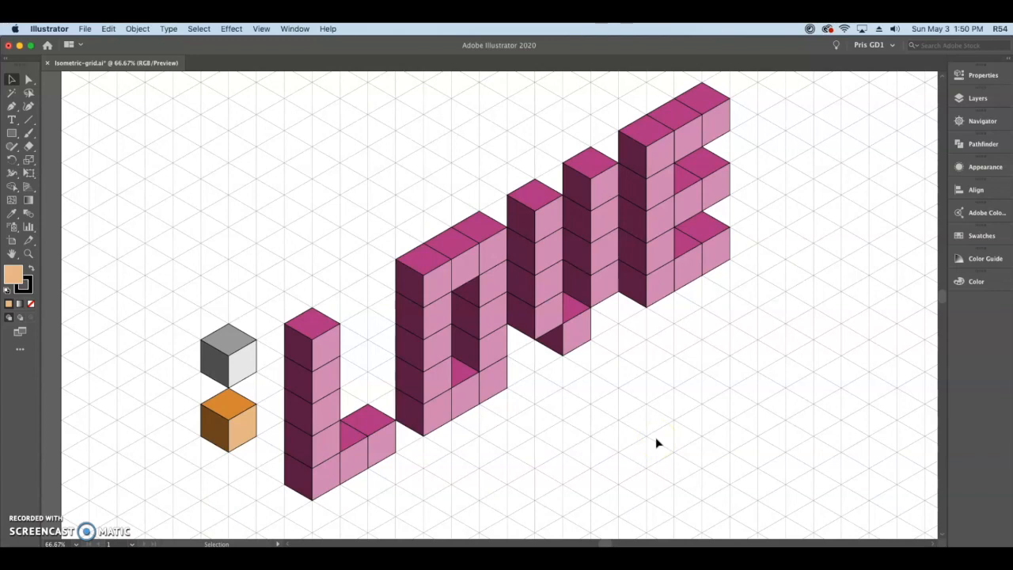
drag(655, 438, 562, 434)
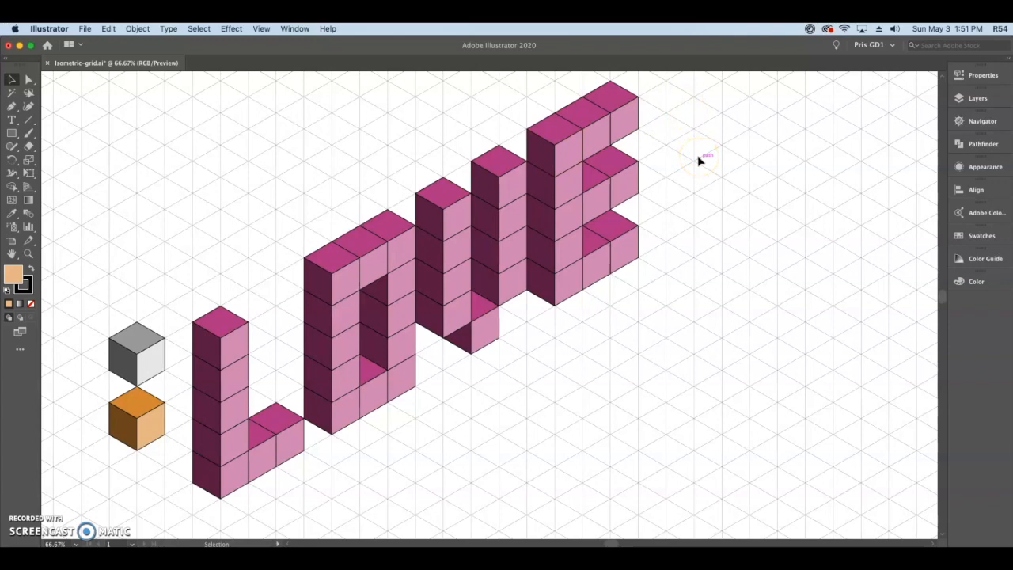
key(super+minus)
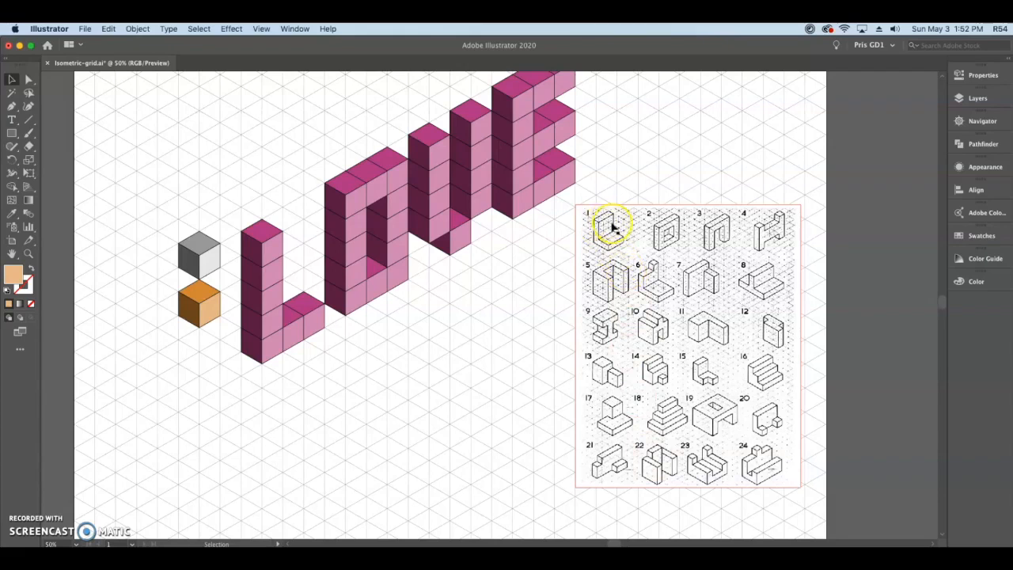
scroll(606, 238, up, 2)
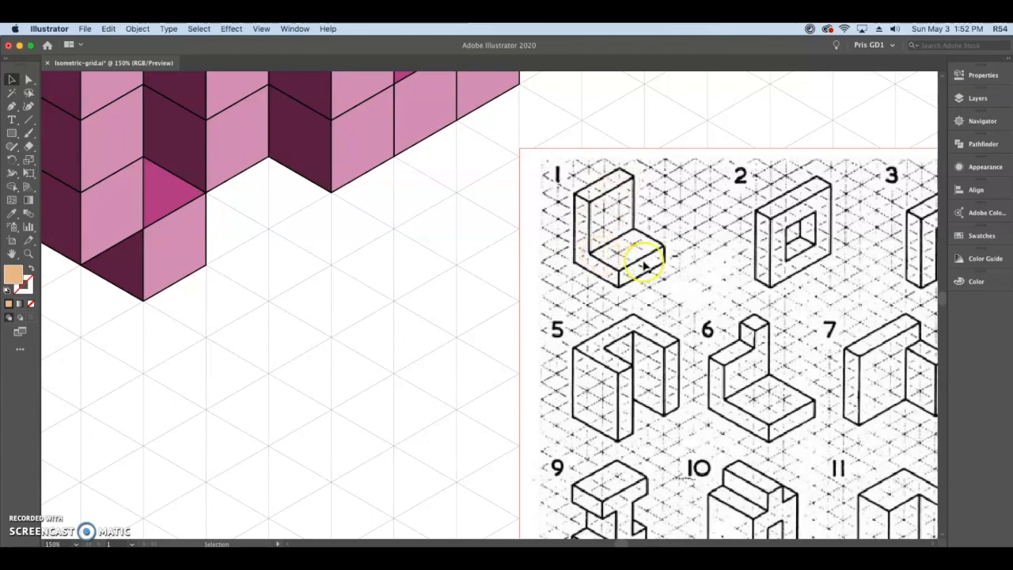
drag(779, 289, 524, 269)
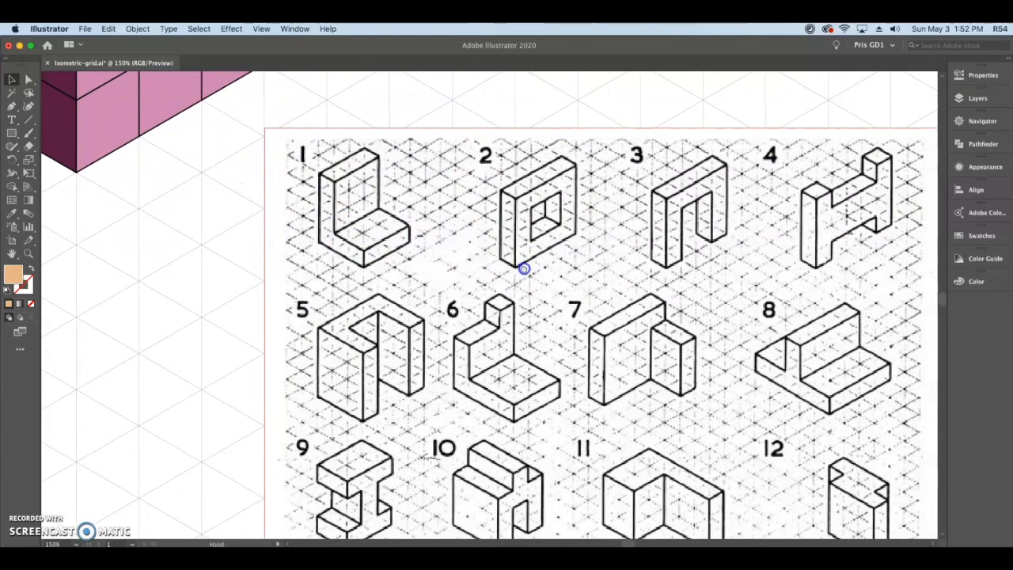
scroll(525, 281, down, 4)
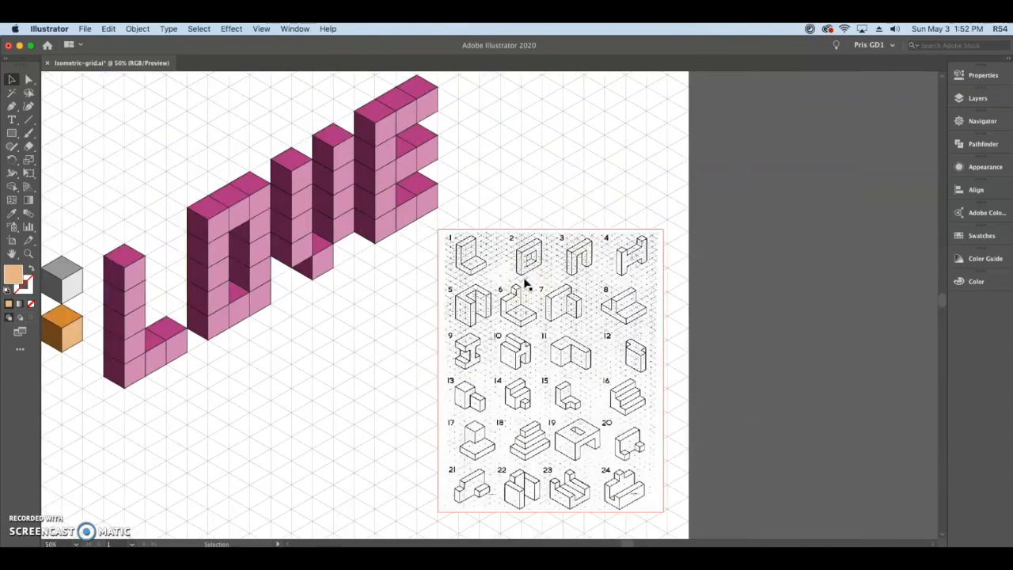
drag(593, 333, 606, 325)
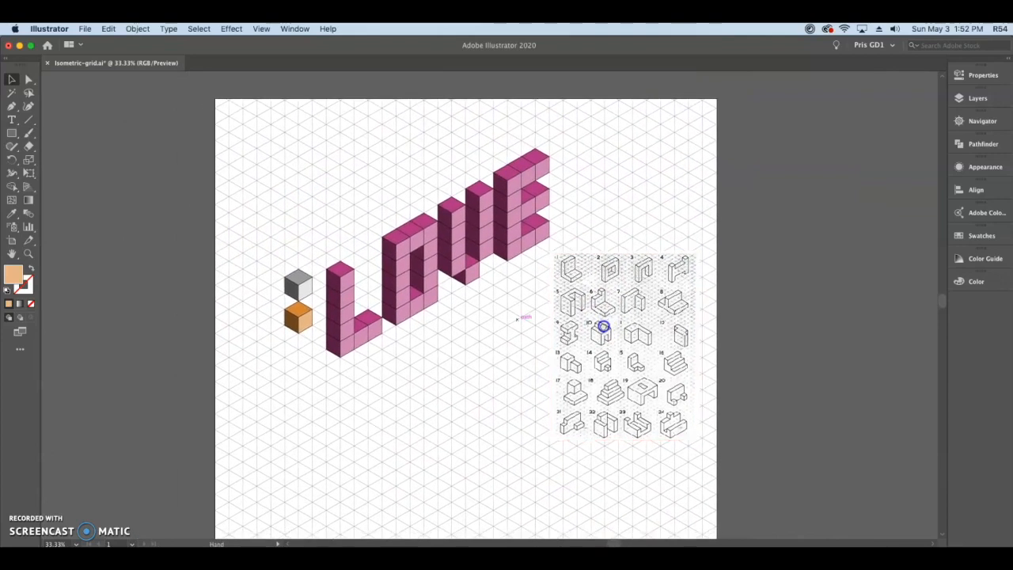